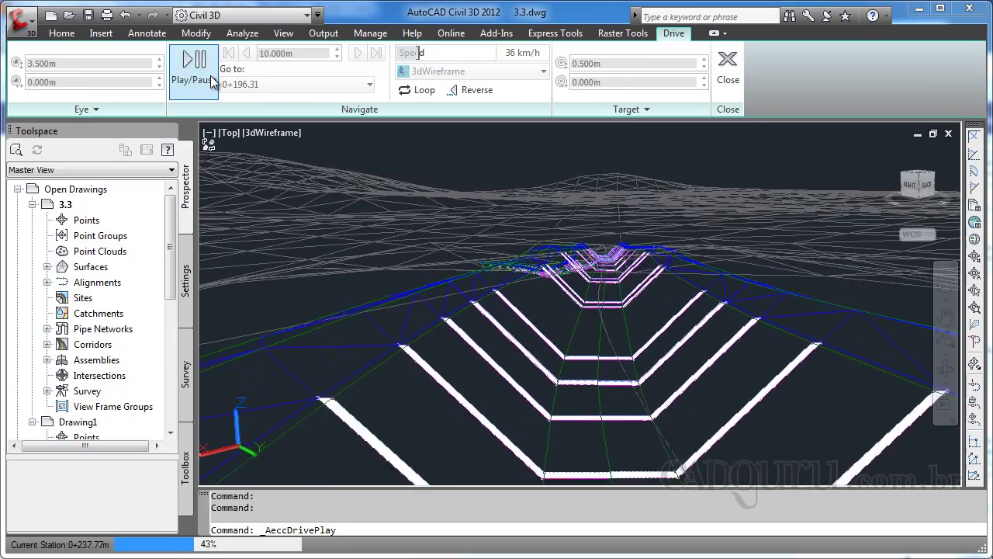
Stop the drive playback and return to the Top 2D Wireframe plan of the terrain
click(509, 328)
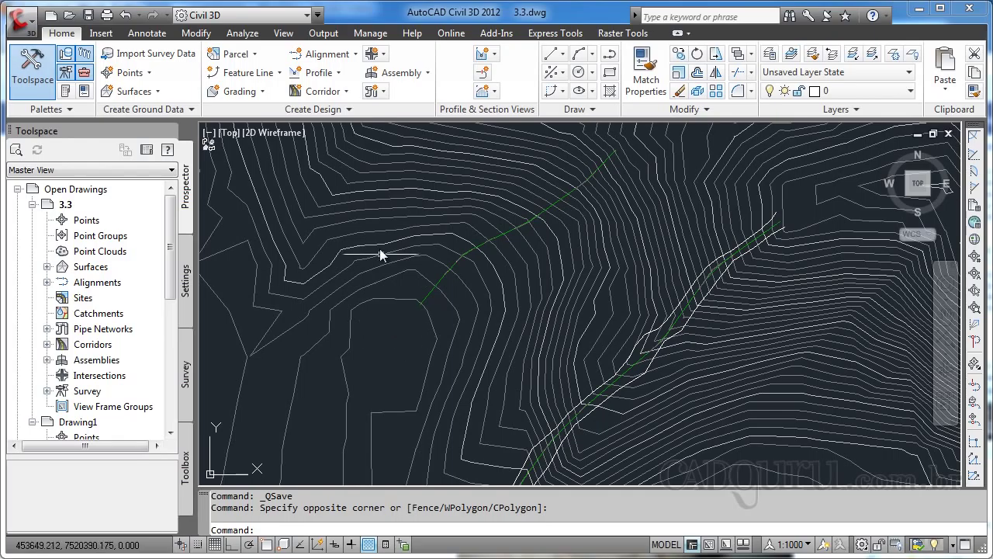
Start Create Corridor on baseline Canal 2 with profile Surface1 - Surface (4) and the Canal assembly
click(332, 95)
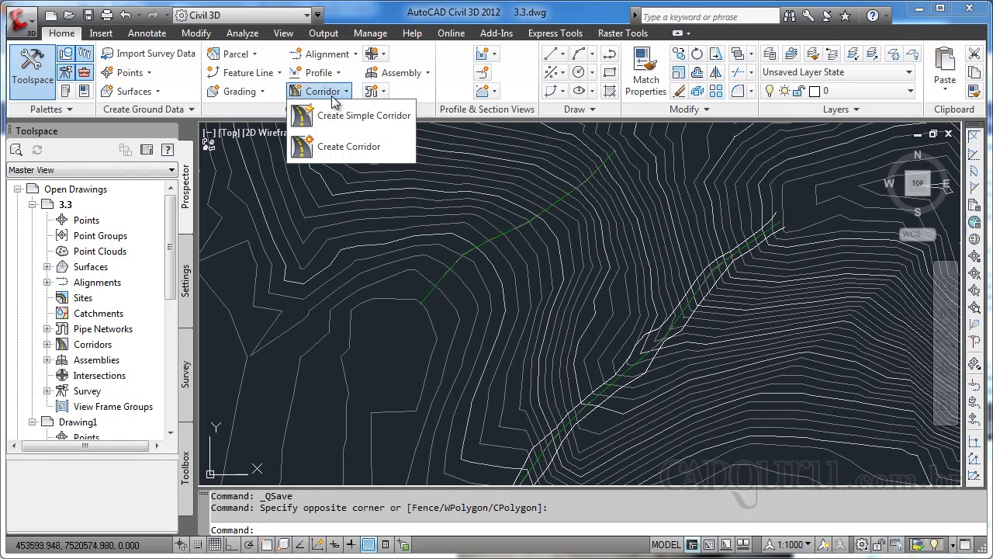
click(339, 148)
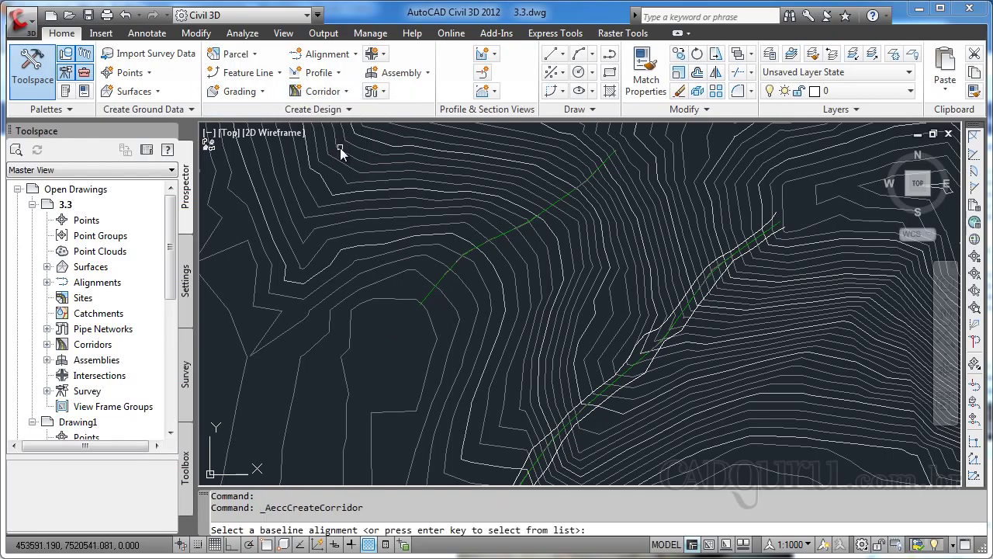
click(442, 282)
key(Return)
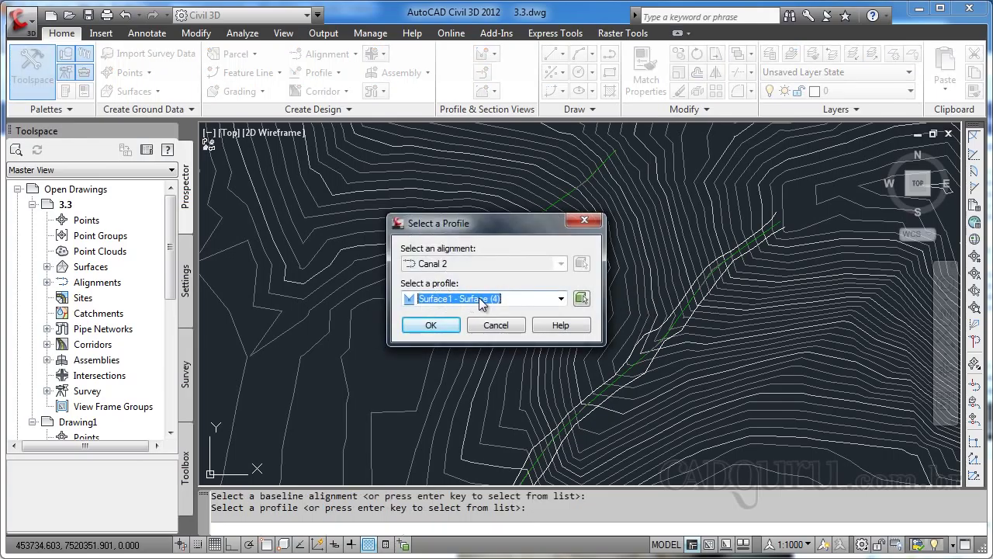
click(431, 325)
key(Return)
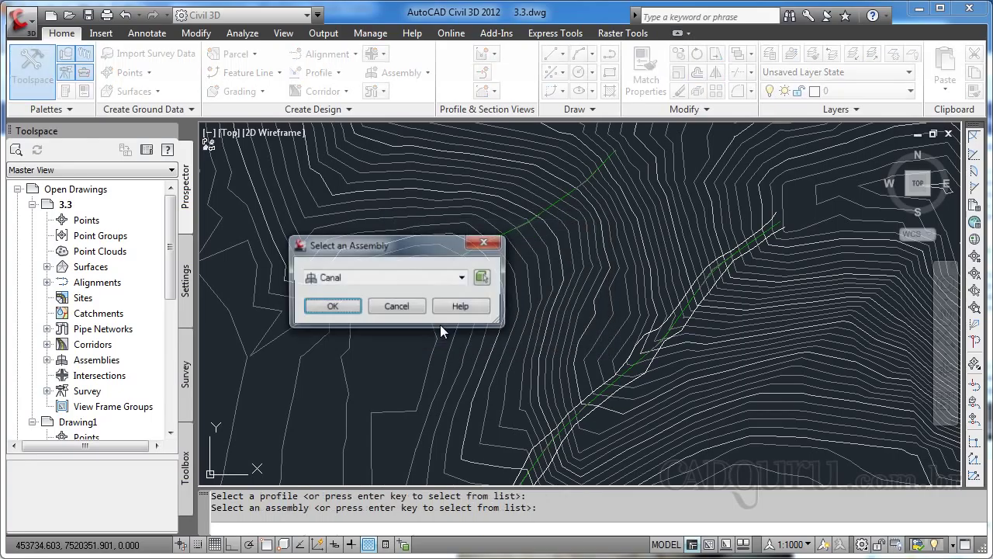
click(335, 305)
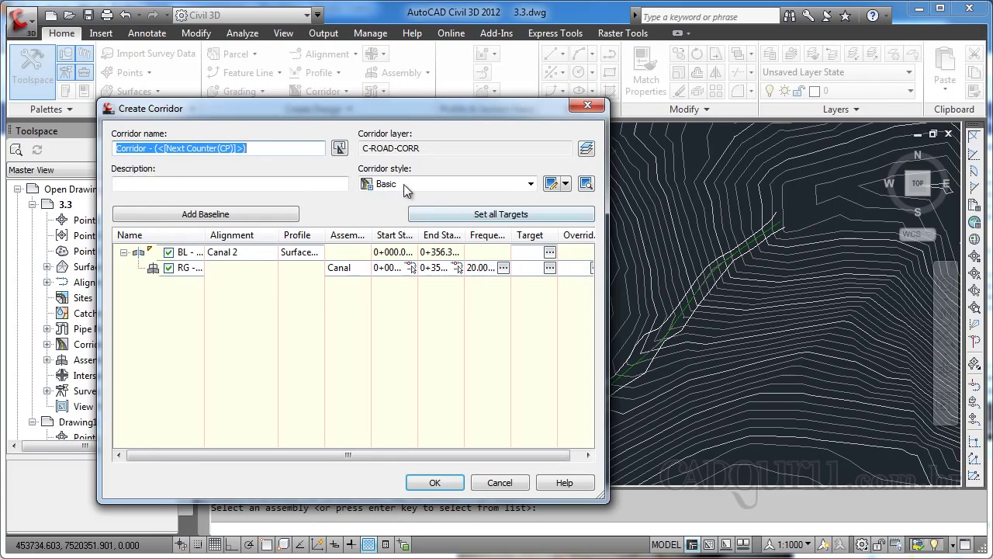
Name the corridor 'Canal só com superfície', set all surface targets to Surface1, and build it
text(Can)
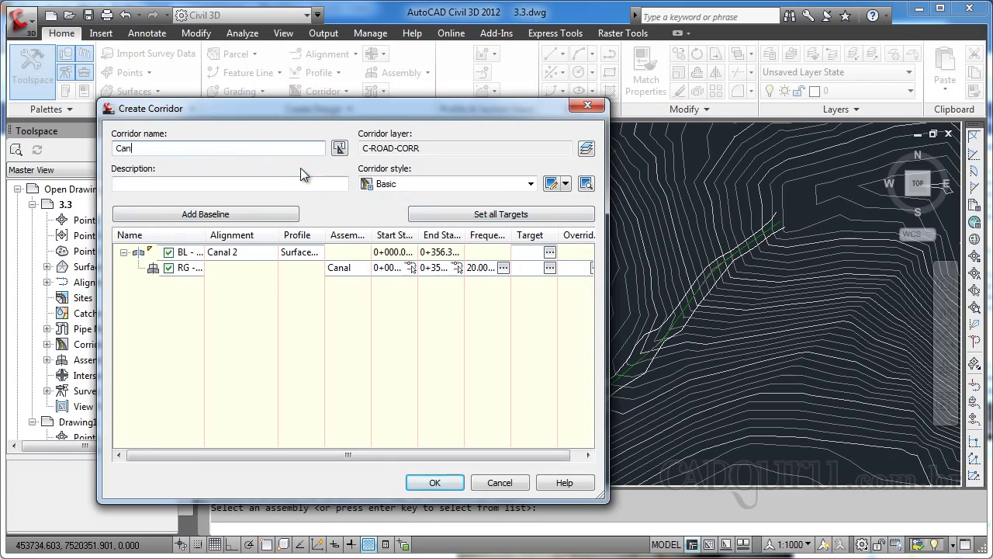
text(al só com)
text( superfície)
click(505, 213)
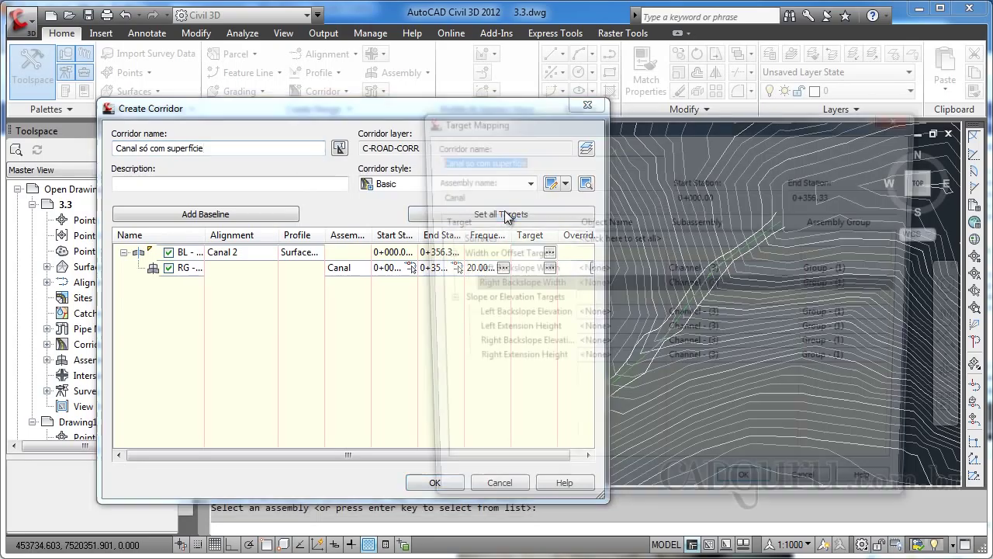
click(602, 239)
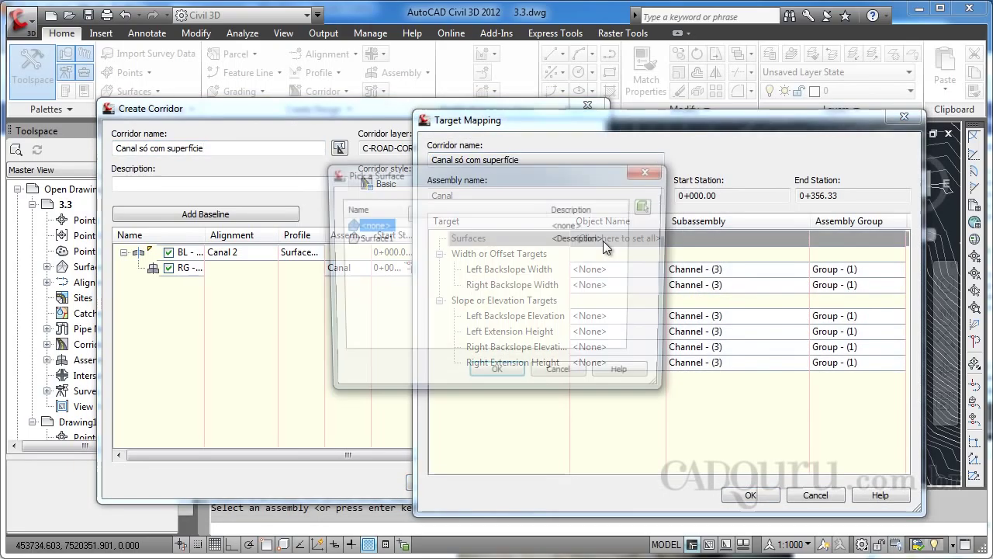
click(390, 239)
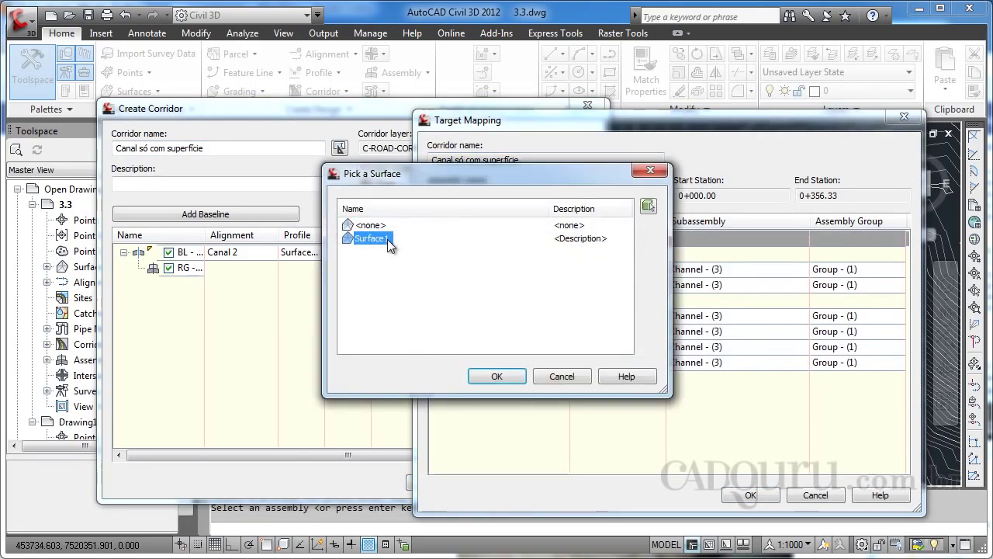
click(496, 376)
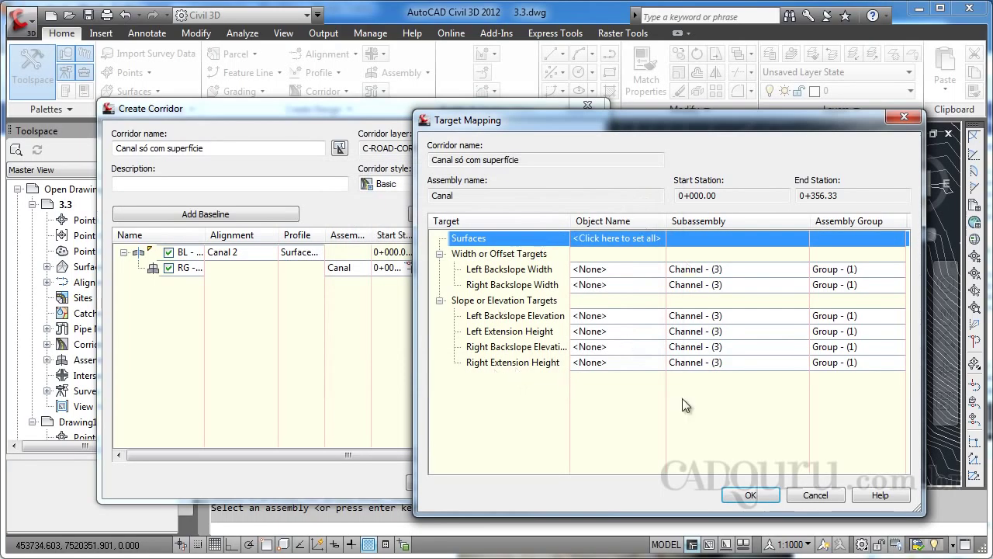
click(738, 488)
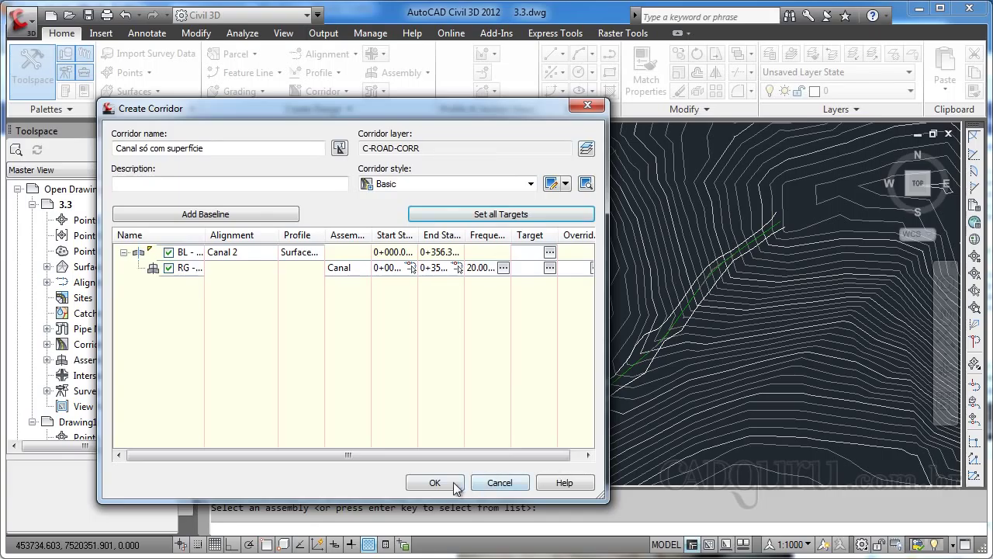
click(453, 482)
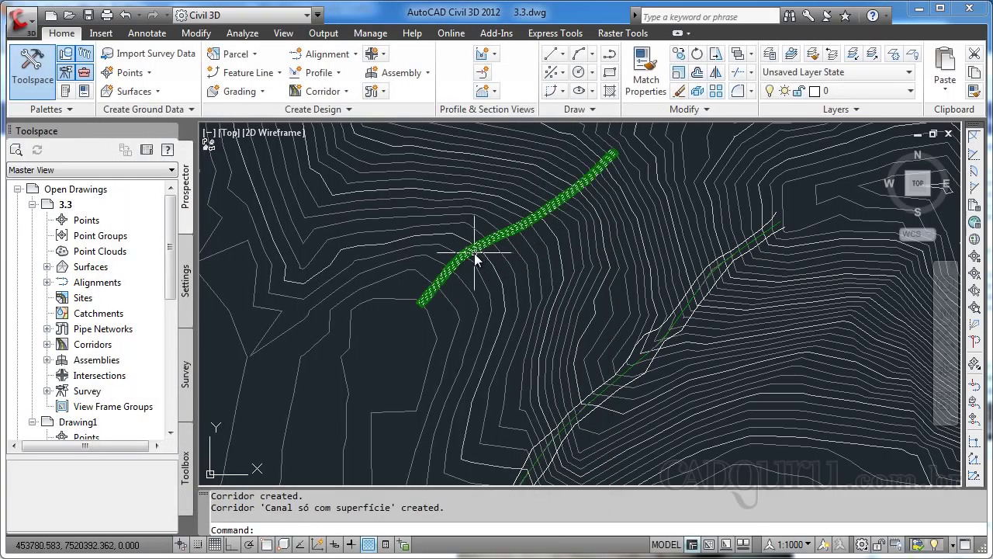
Zoom and pan along the Canal só com superfície corridor's section lines, then select the corridor
scroll(474, 253, up, 2)
scroll(543, 214, up, 2)
middle_drag(544, 214, 502, 332)
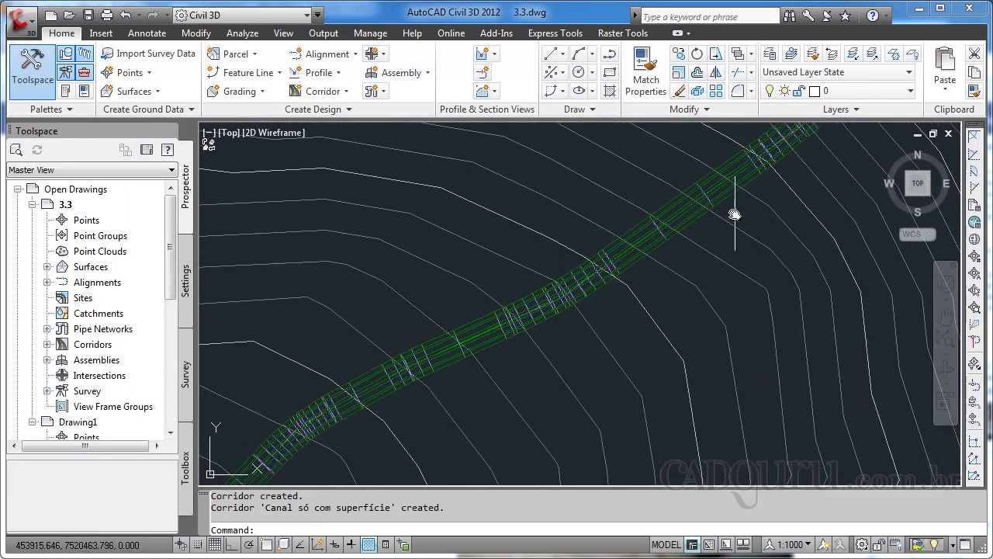
middle_drag(734, 215, 666, 317)
middle_drag(728, 231, 675, 306)
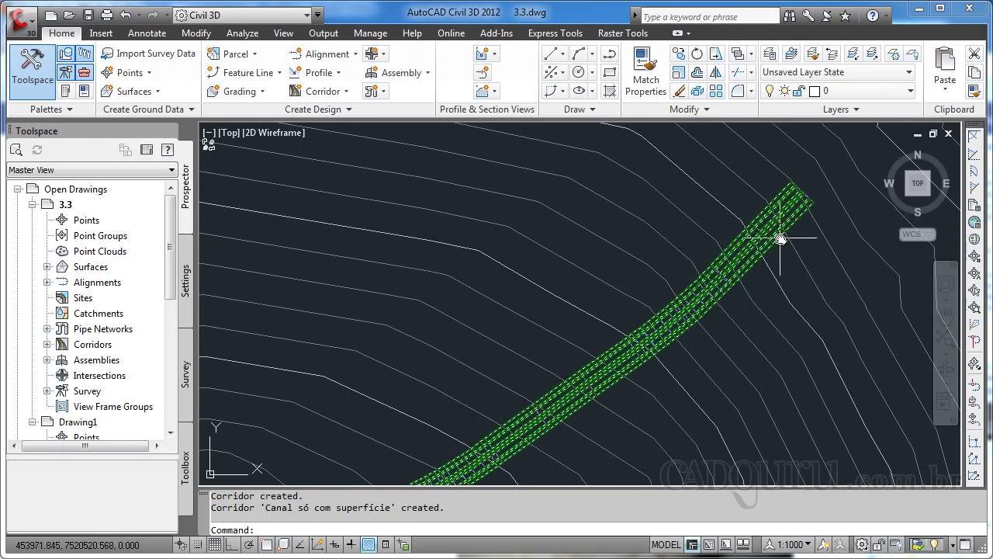
scroll(749, 256, down, 1)
scroll(623, 237, down, 2)
scroll(623, 238, down, 1)
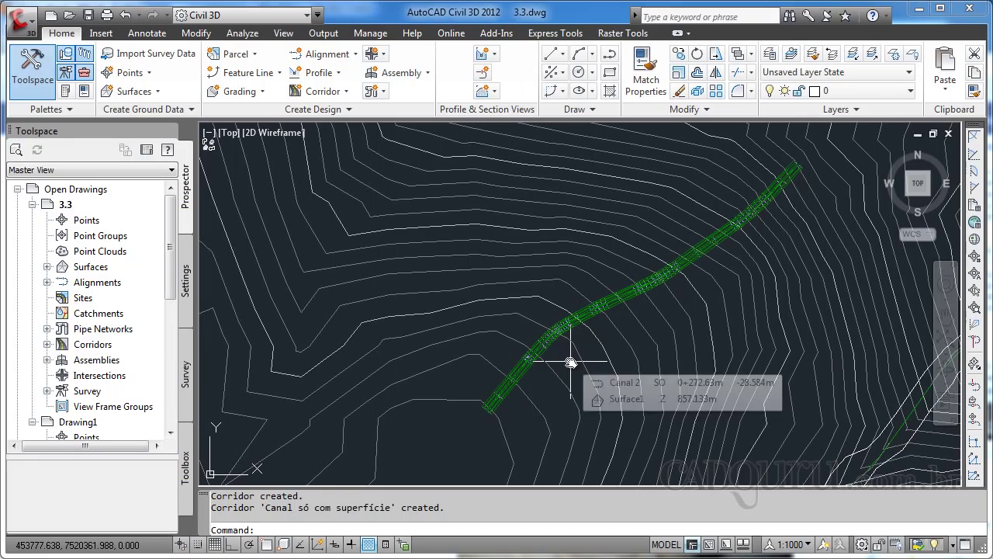
mouse_move(571, 362)
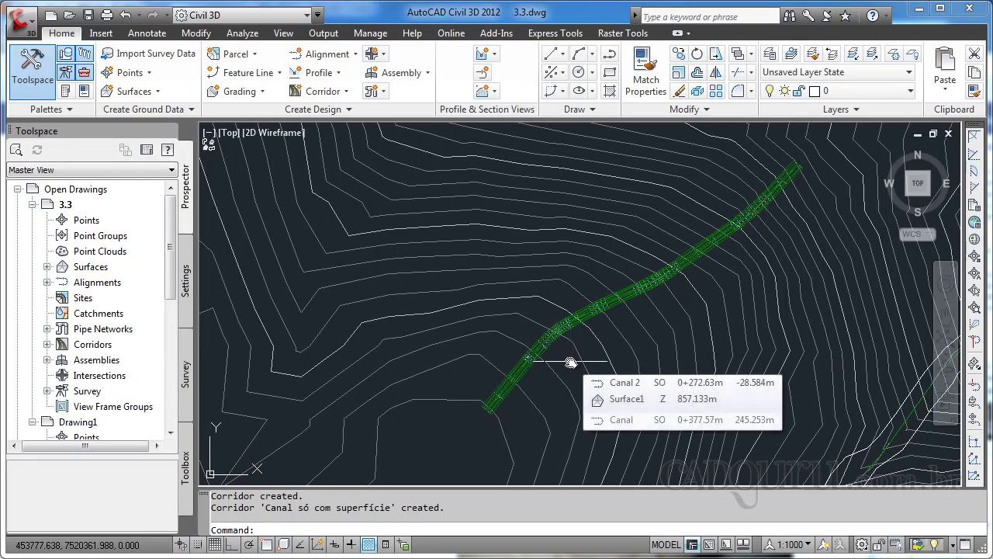
scroll(572, 361, down, 1)
scroll(578, 353, down, 1)
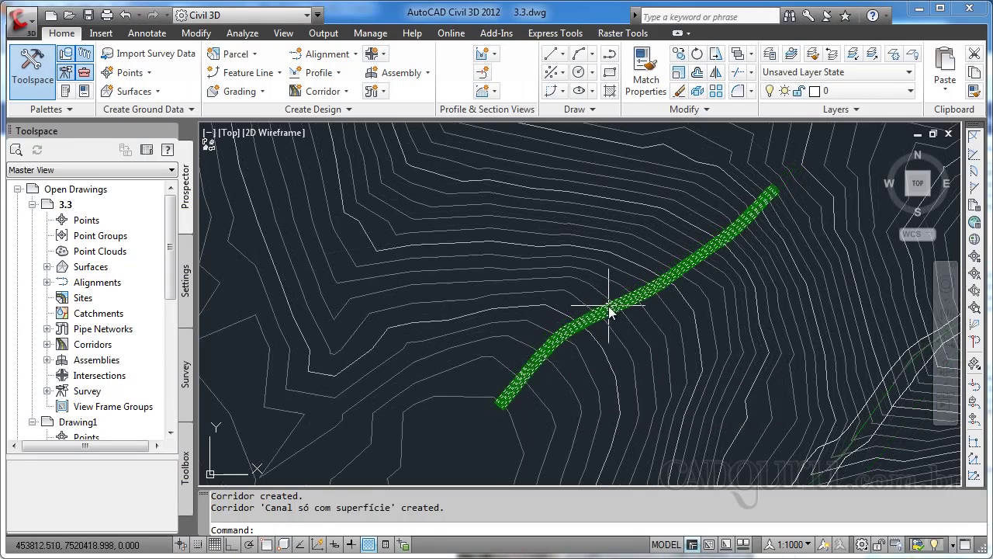
scroll(598, 315, up, 2)
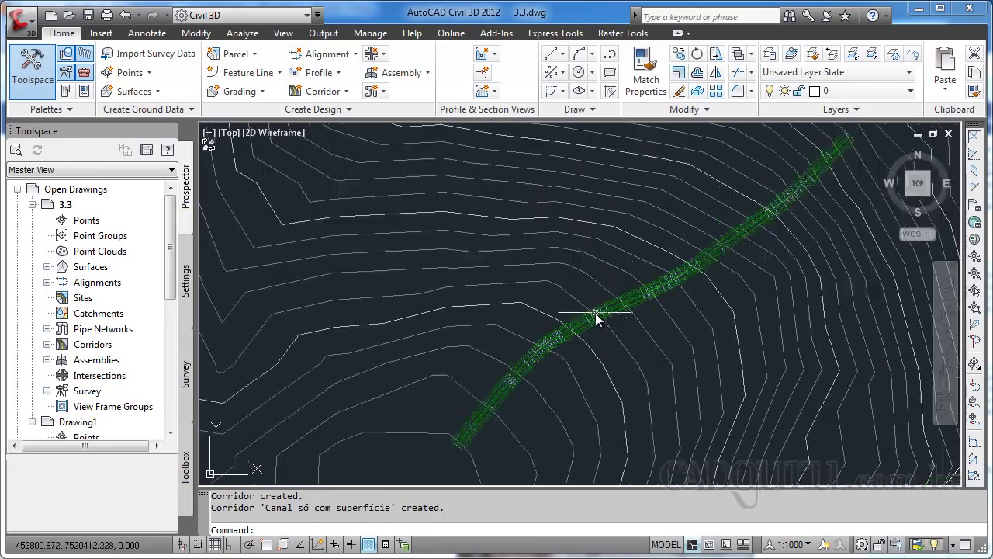
scroll(596, 313, up, 2)
scroll(598, 309, up, 2)
click(596, 301)
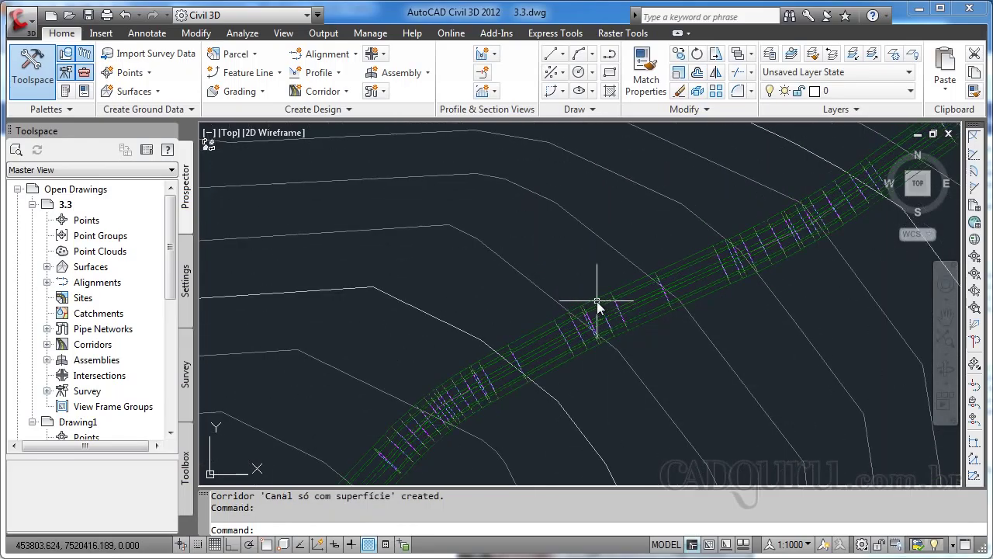
Start a Visibility Check drive along the corridor's CANAL_TOPO feature line
click(650, 91)
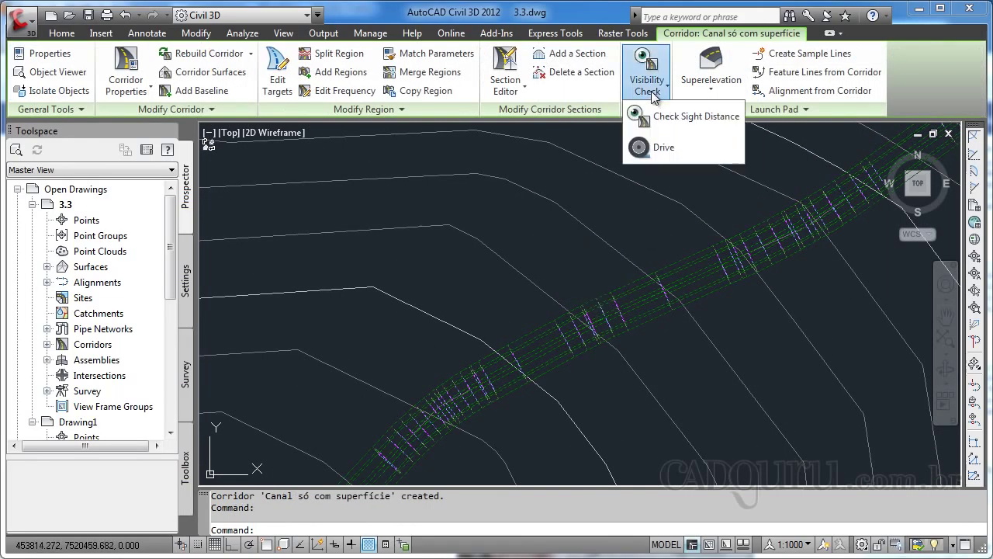
click(648, 155)
click(672, 260)
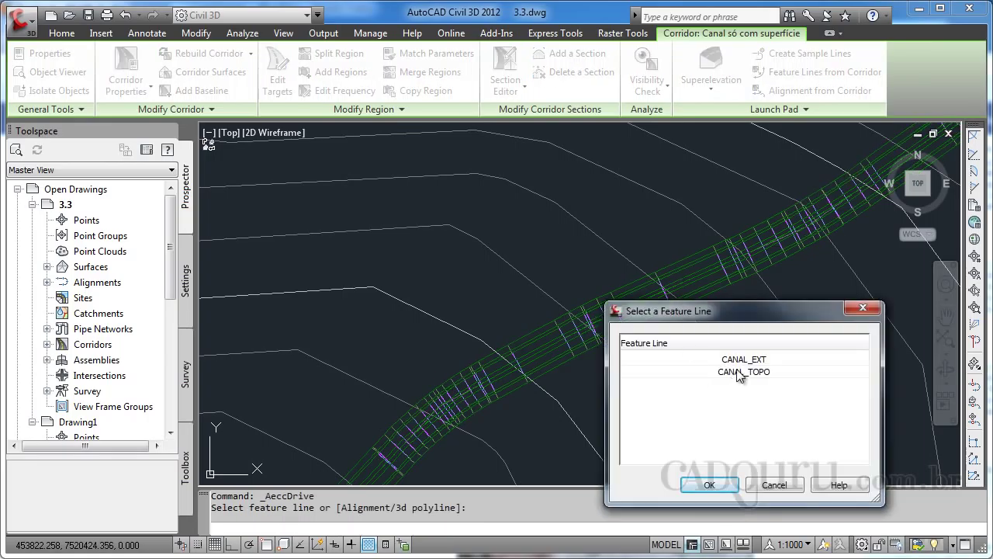
click(739, 373)
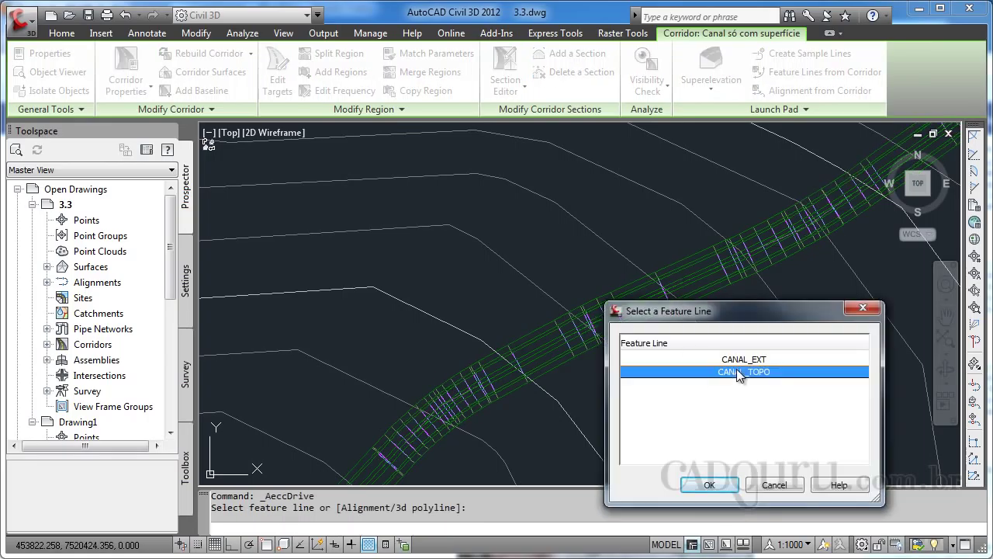
click(718, 487)
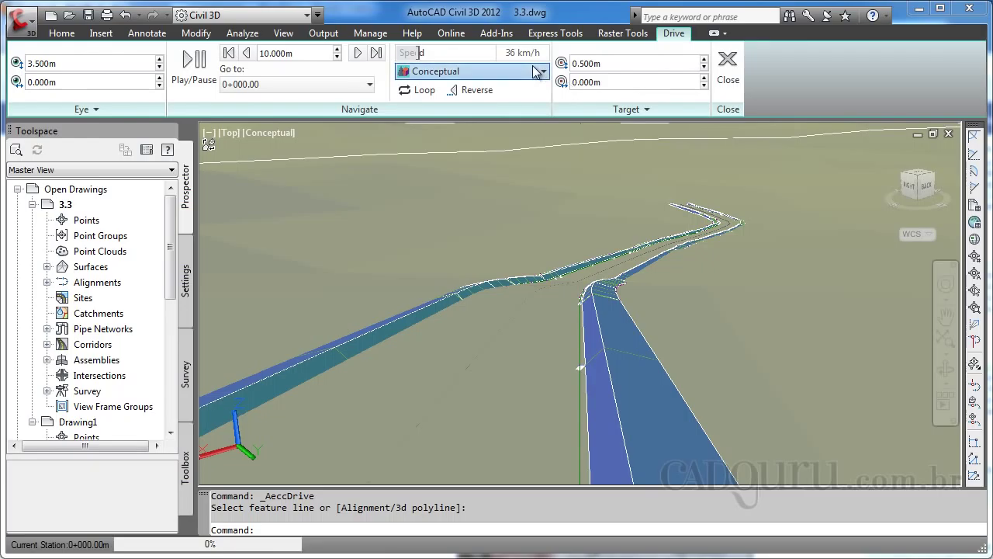
Switch the drive view's visual style to 3dWireframe
click(532, 73)
click(532, 73)
click(532, 73)
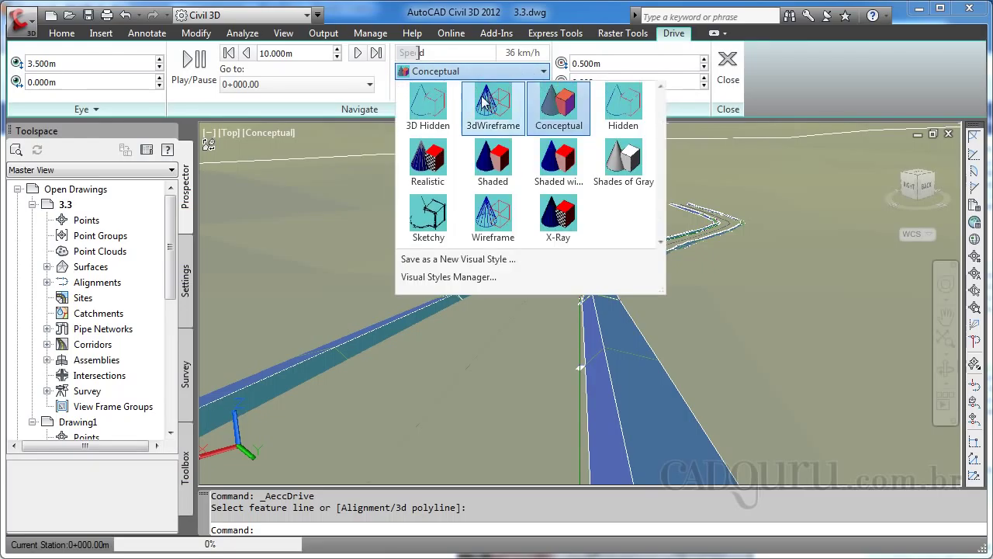
click(559, 111)
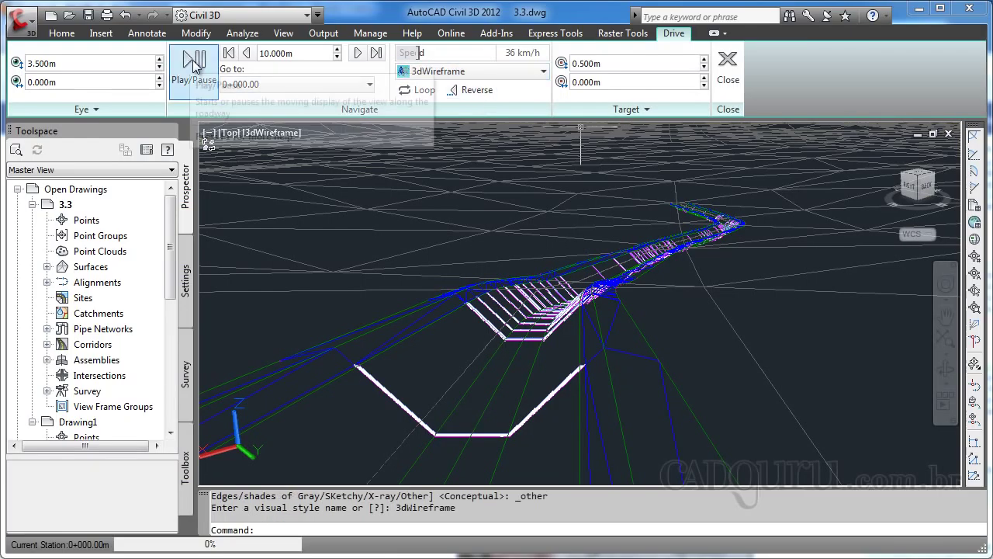
Play the drive along CANAL_TOPO, then close Drive mode back to the 2D plan
click(206, 68)
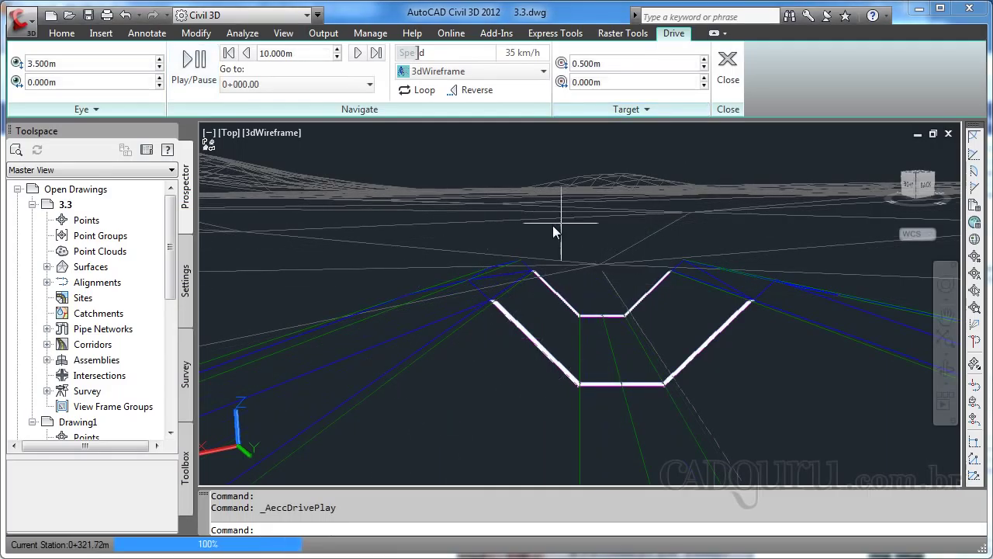
click(728, 70)
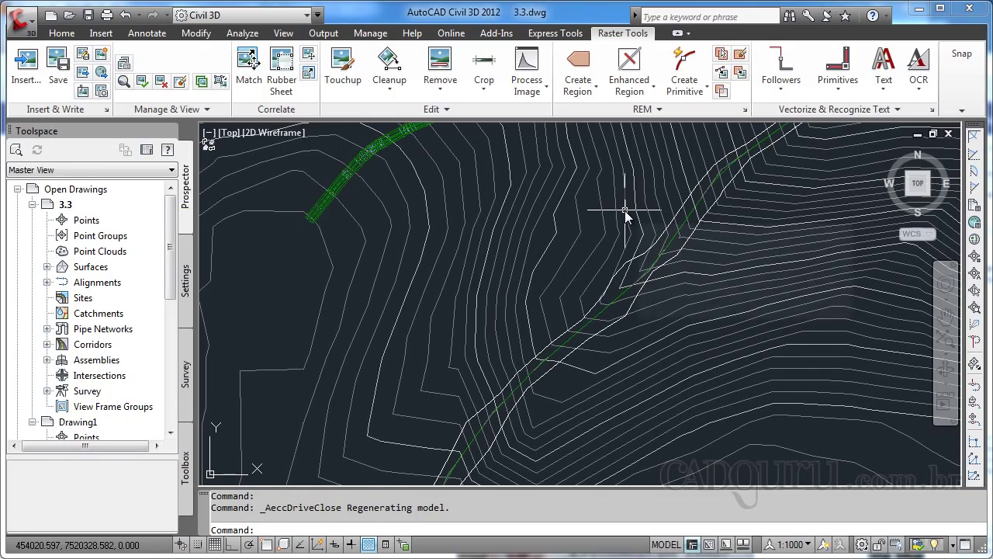
Start Create Corridor on the Canal alignment with the surface profile and Canal assembly
click(73, 35)
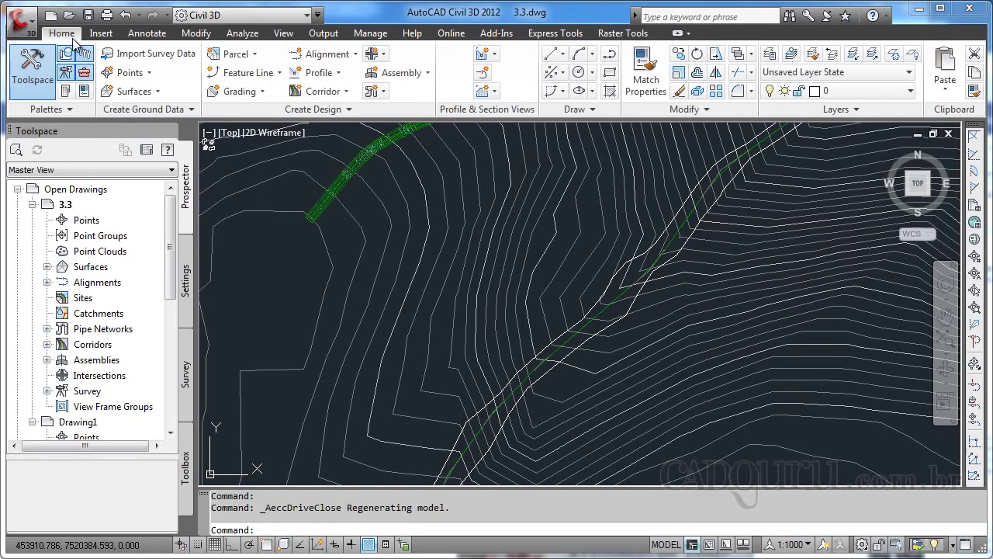
click(346, 93)
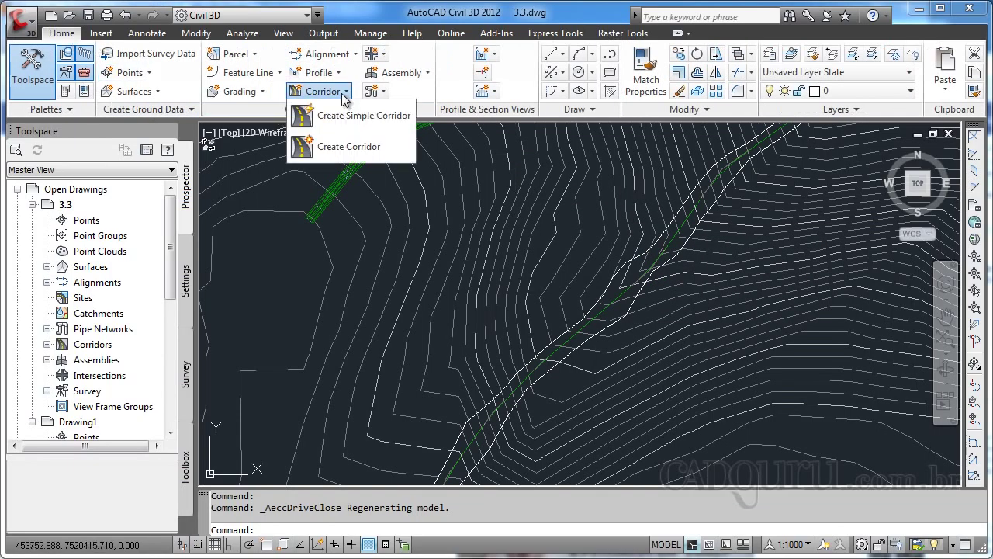
click(352, 145)
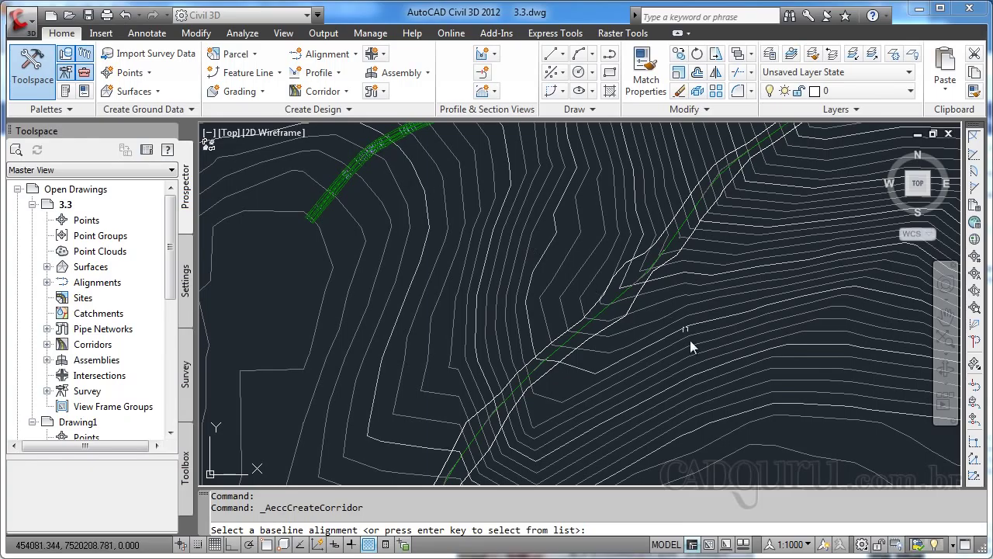
click(600, 319)
key(Return)
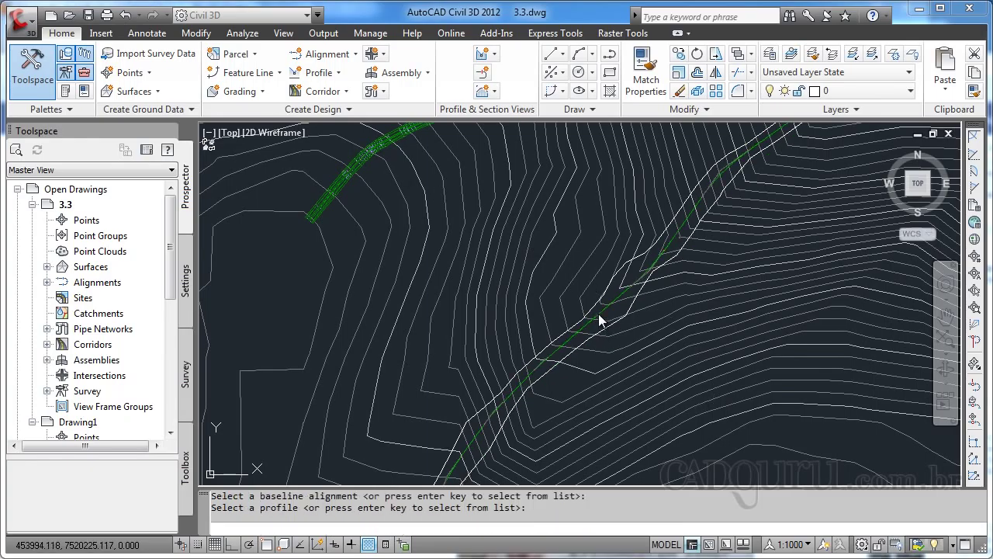
click(431, 325)
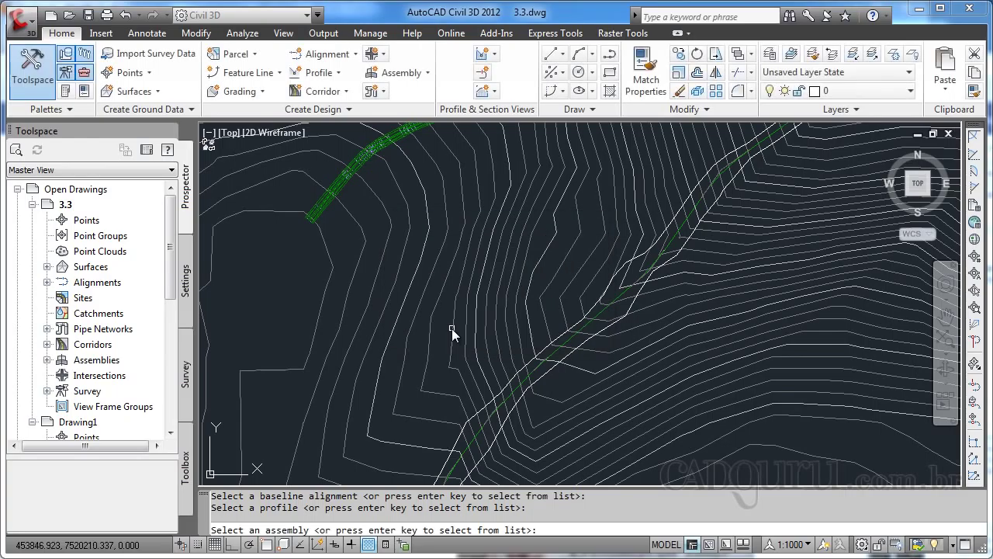
key(Return)
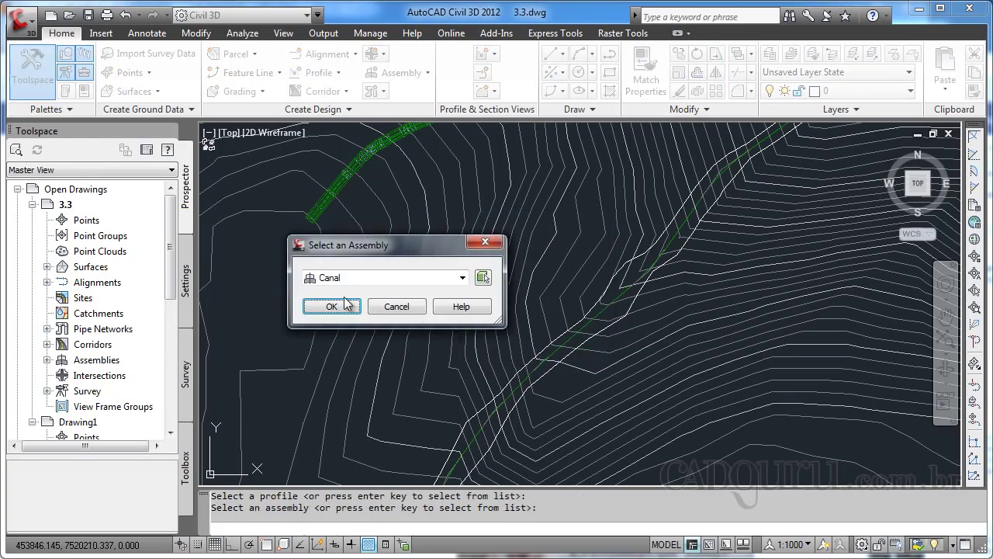
click(331, 306)
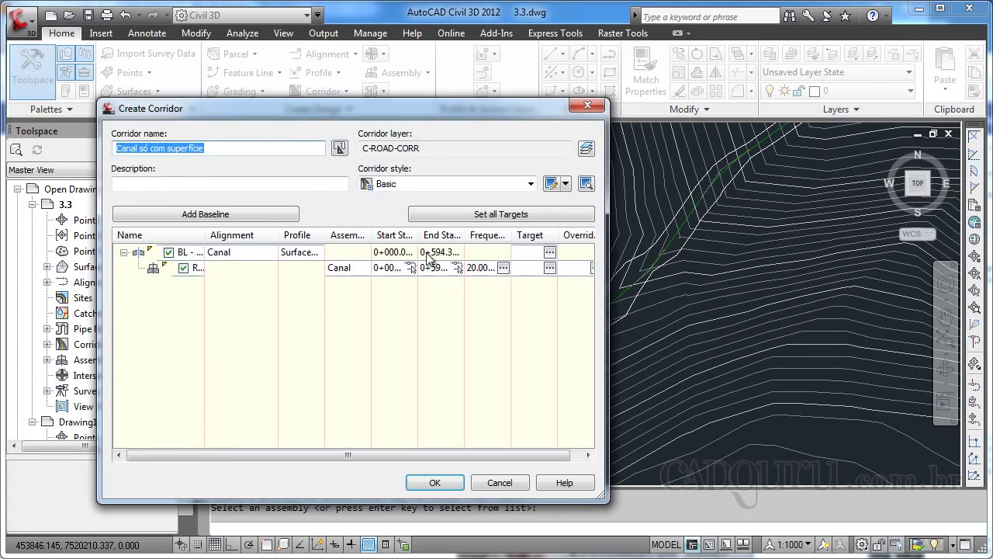
In Target Mapping, choose Surface1 for all surface targets
click(460, 216)
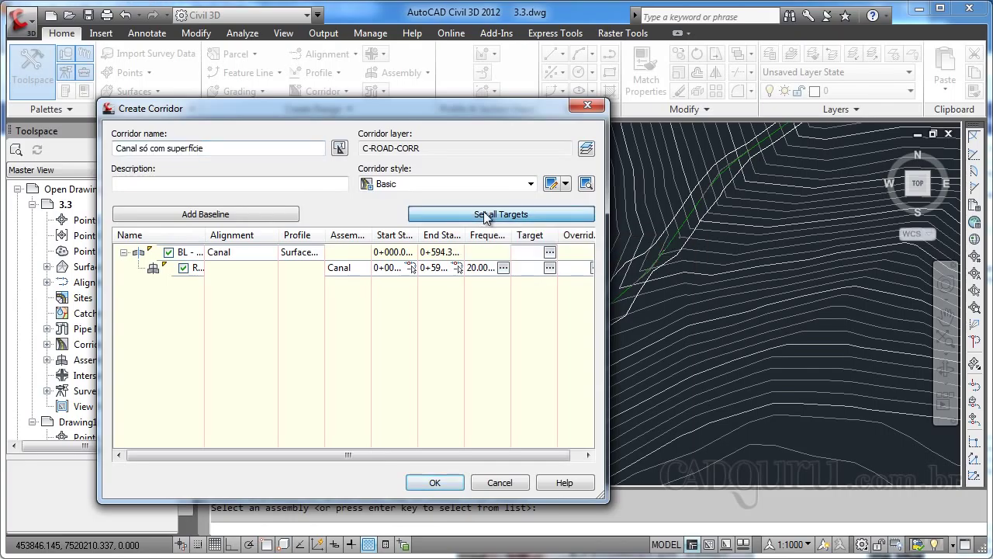
click(593, 235)
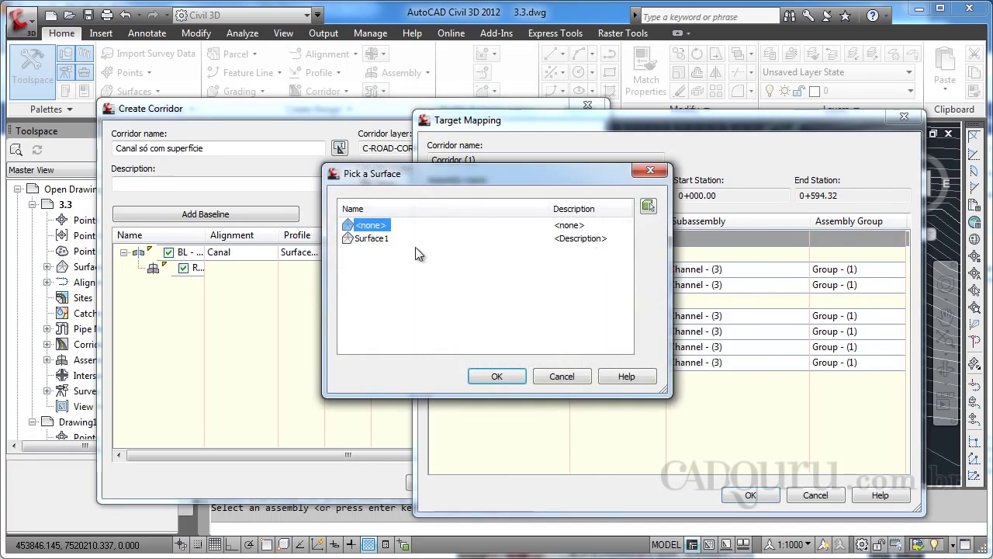
click(378, 240)
click(497, 377)
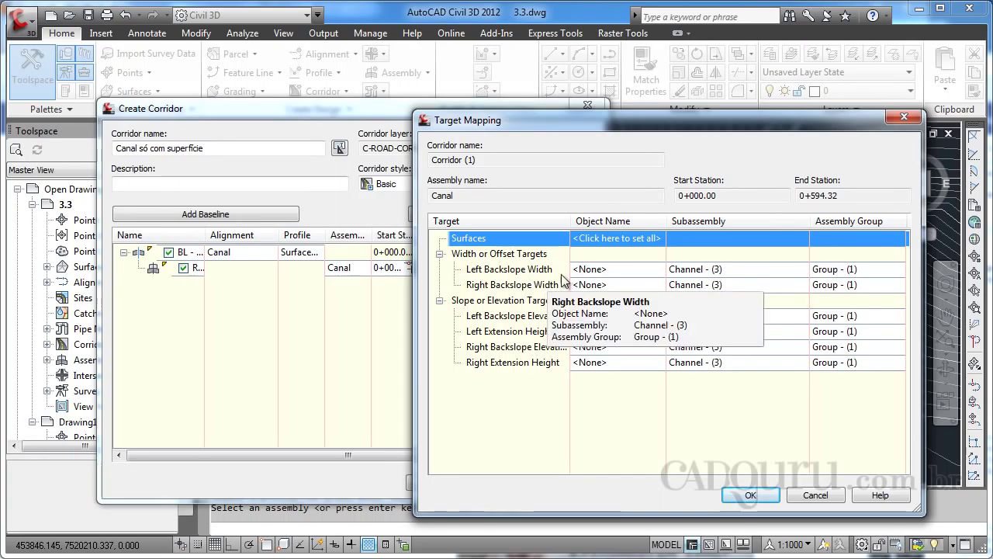
click(607, 239)
click(371, 238)
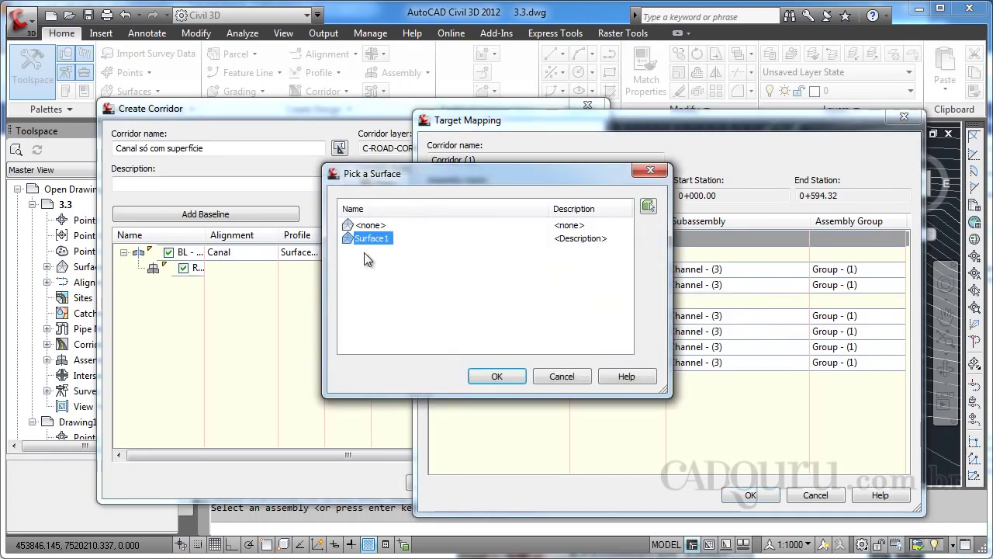
click(497, 376)
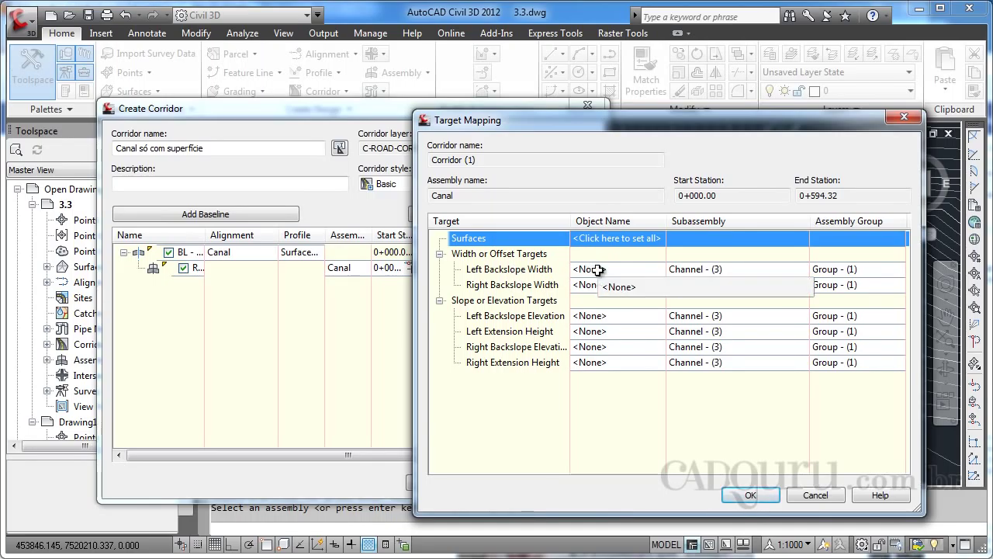
Set the Left Backslope Width target to Polyline-4 from the drawing
click(597, 269)
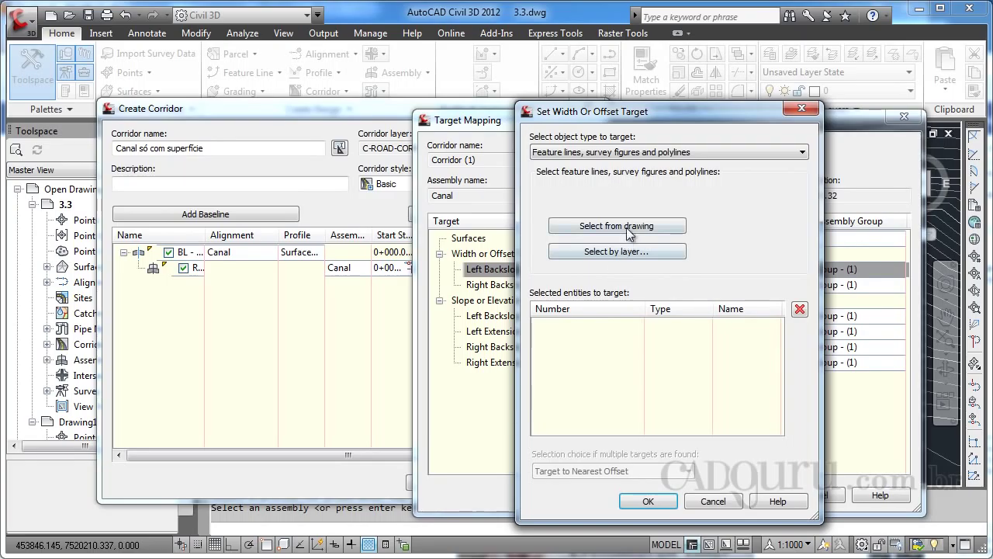
click(613, 154)
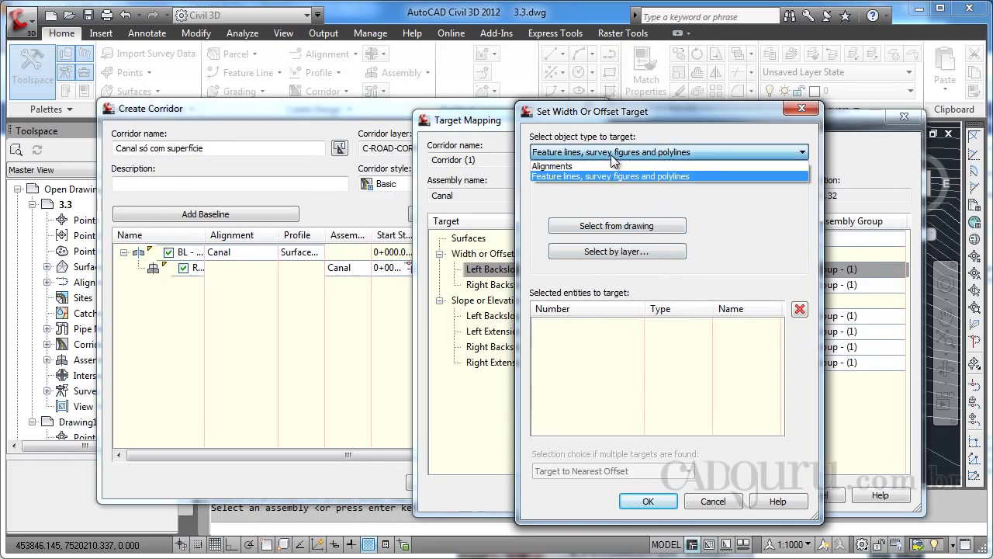
click(574, 175)
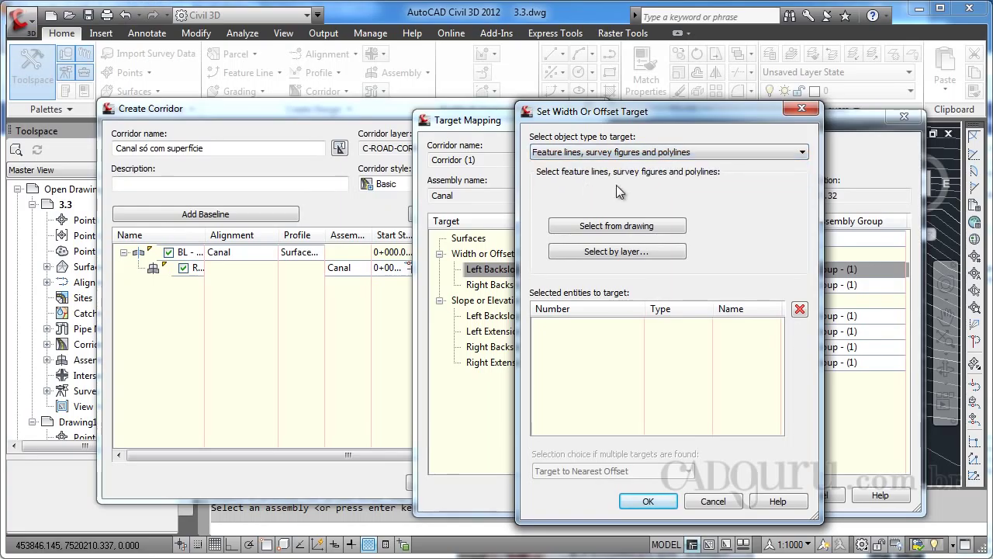
click(627, 225)
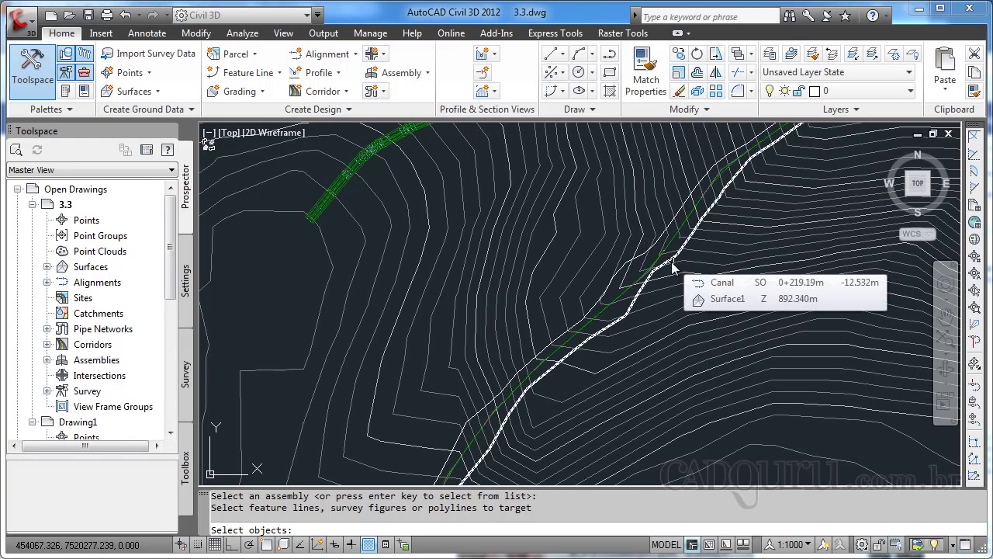
click(640, 289)
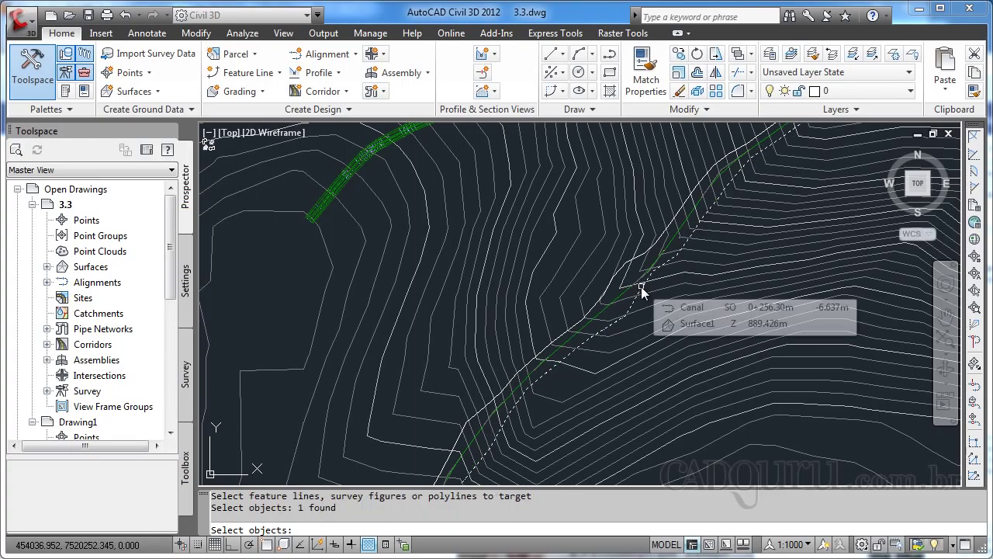
key(Return)
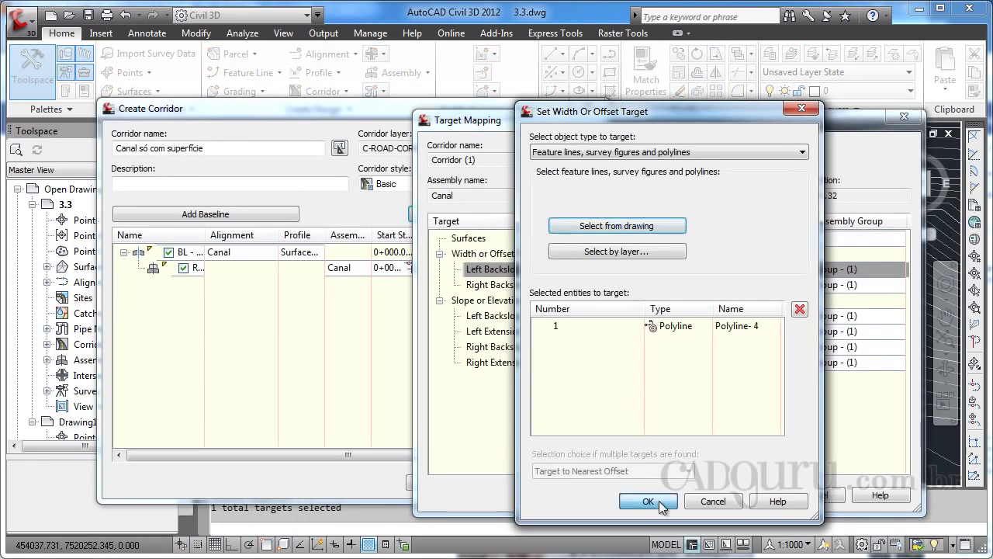
click(658, 500)
click(614, 284)
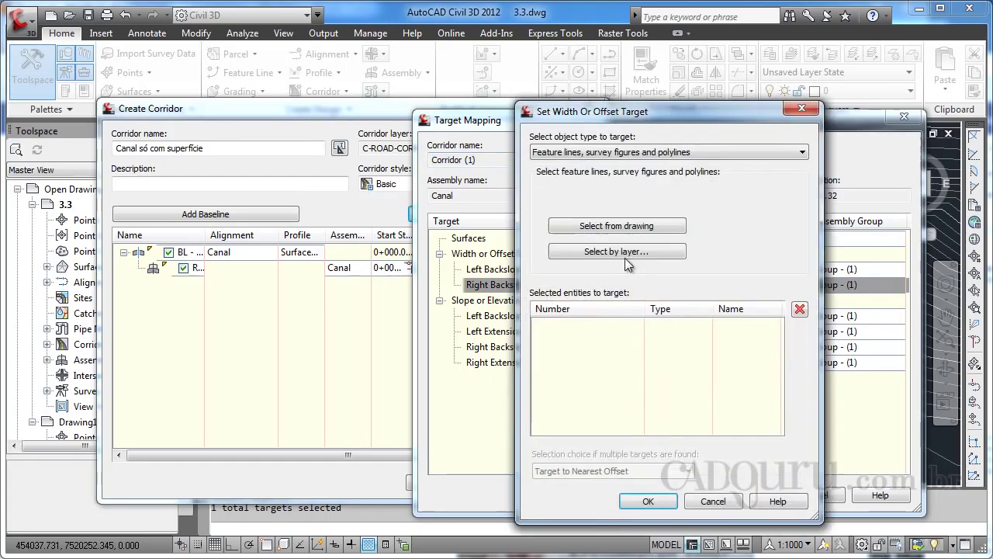
Set the Right Backslope Width target to Polyline-3 and accept the target mapping
click(628, 227)
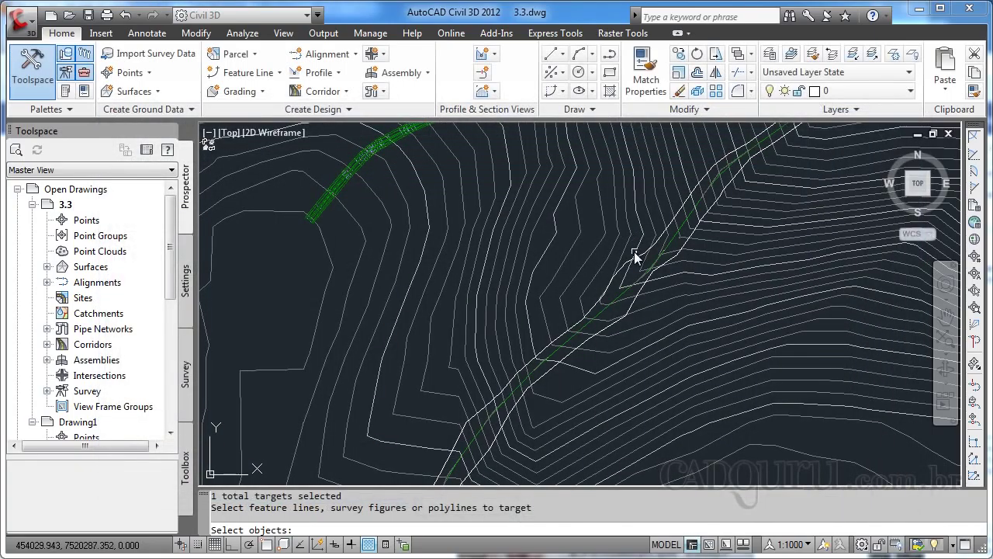
click(638, 256)
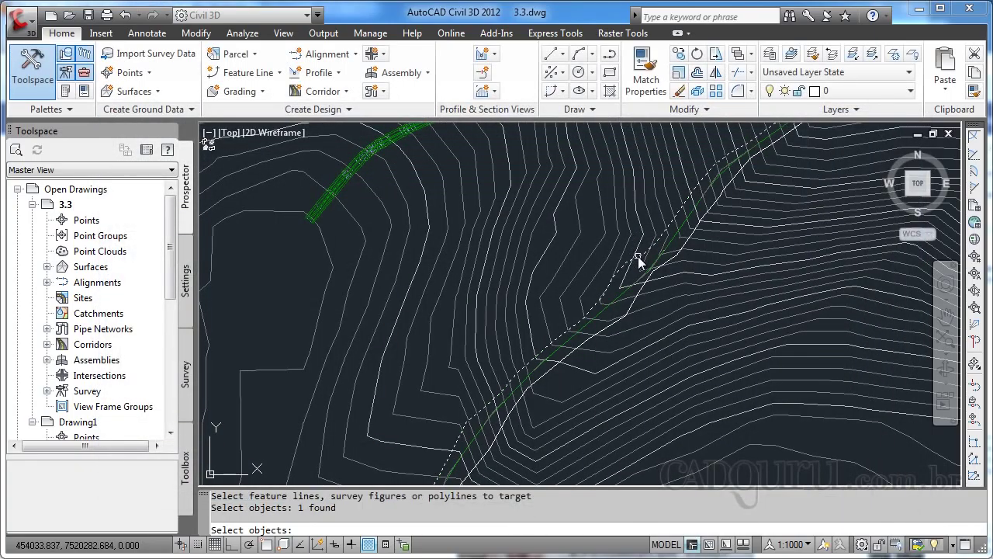
key(Return)
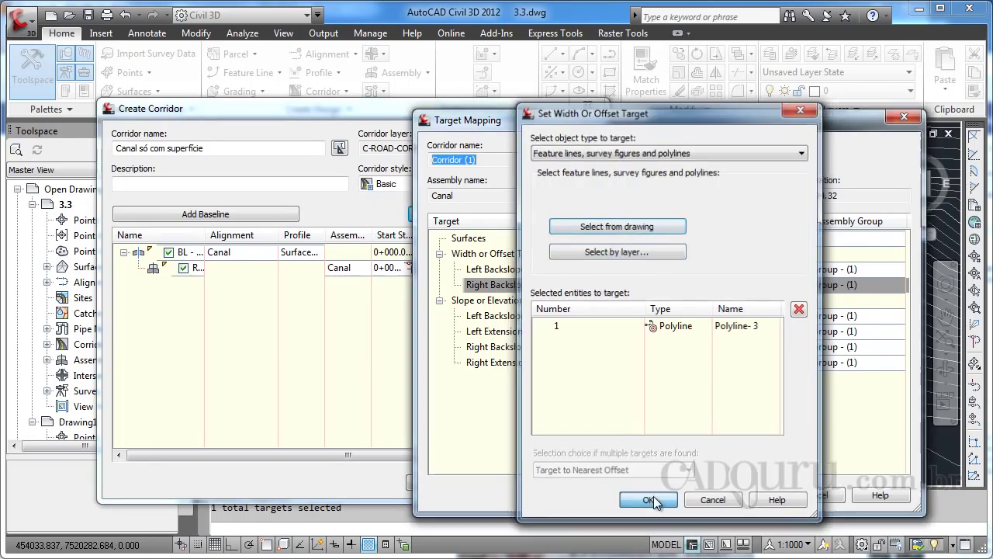
click(649, 500)
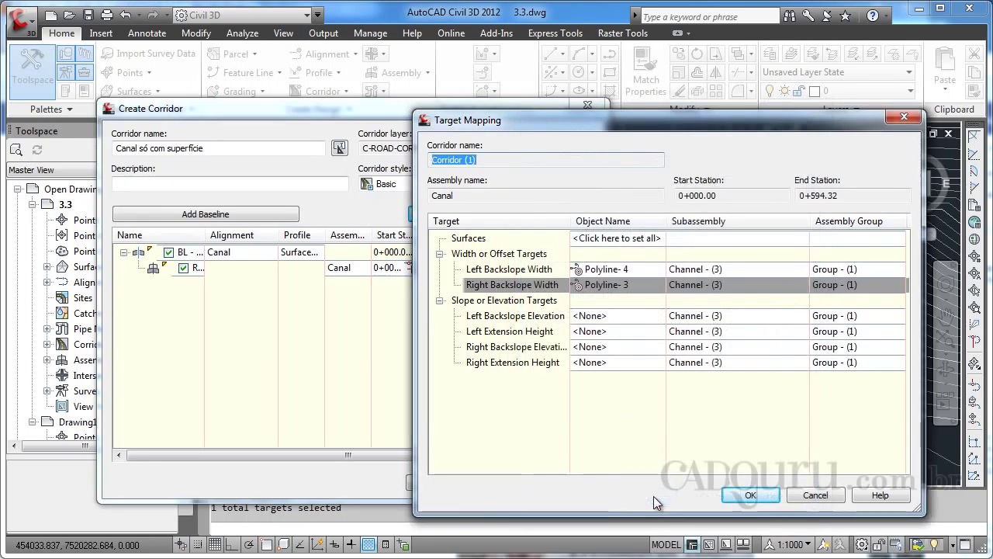
click(742, 490)
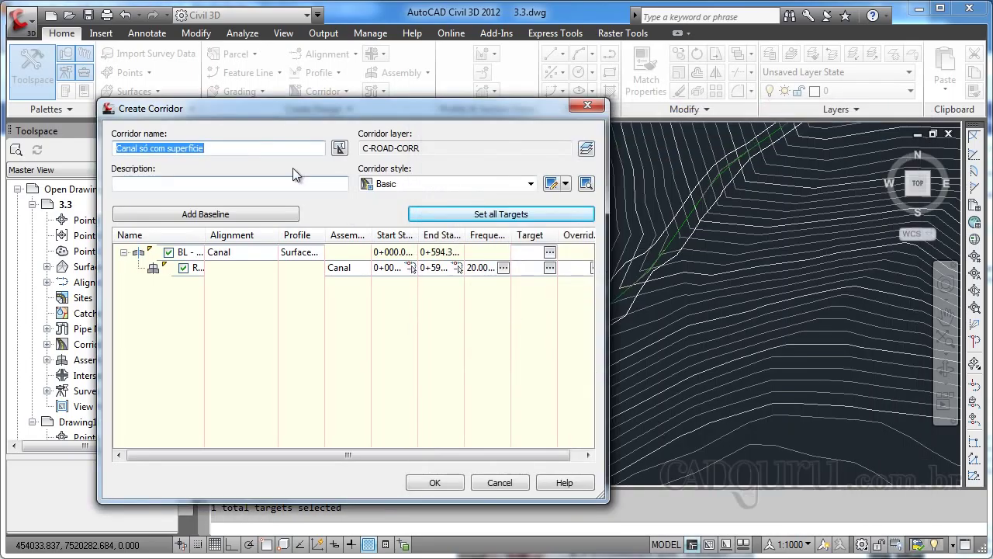
Rename the corridor to 'Canal com vários targets', build it, and close the Event Viewer
click(255, 151)
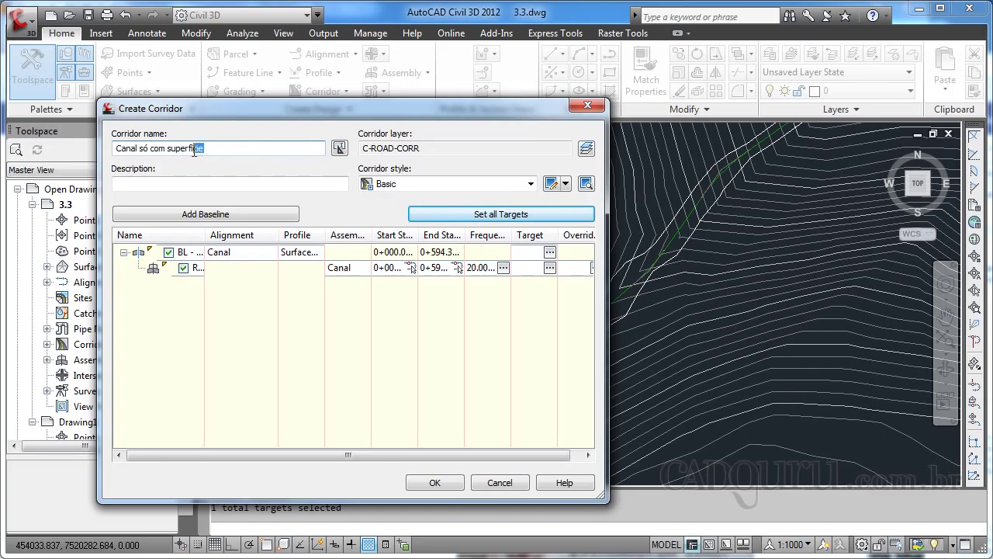
drag(194, 151, 156, 146)
text(co)
text(vário)
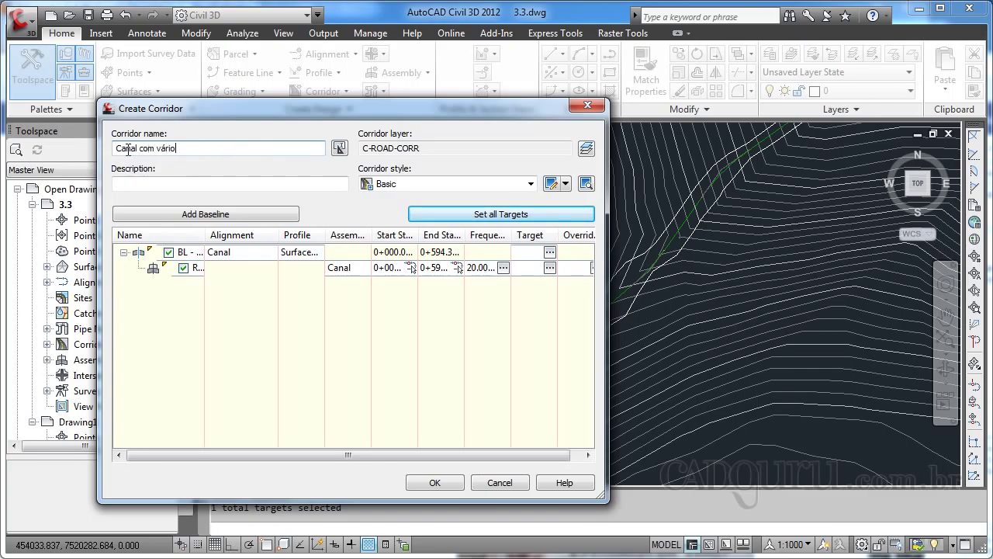
text(rgets)
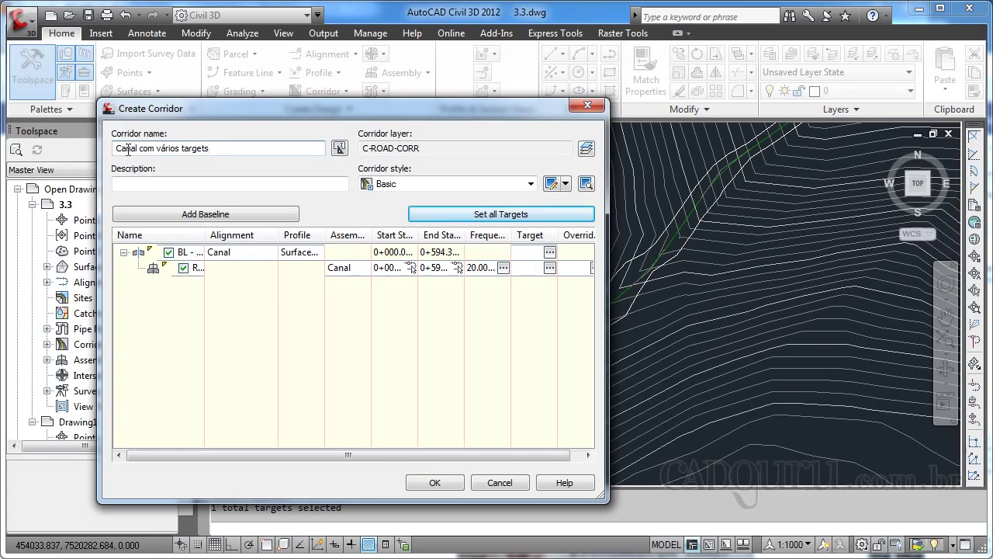
click(423, 483)
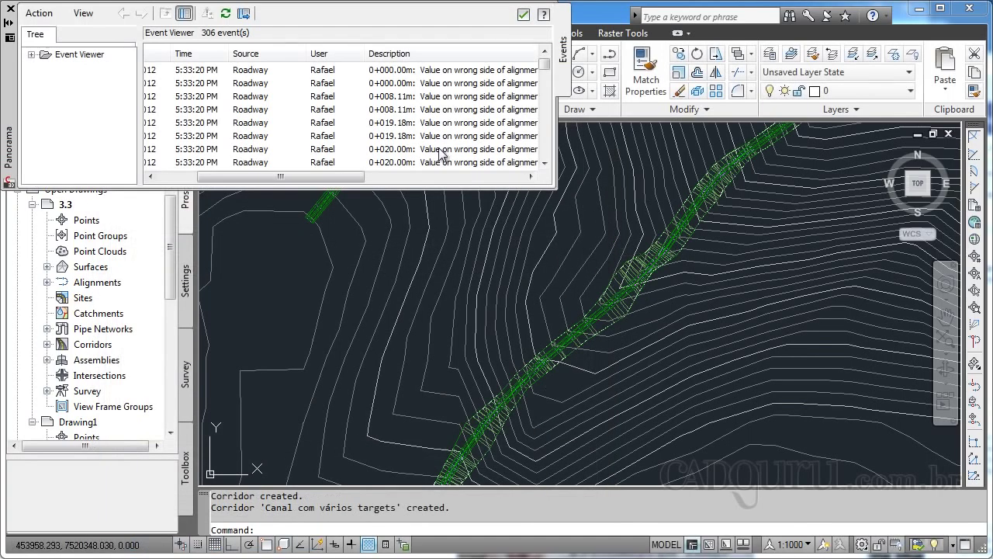
click(11, 11)
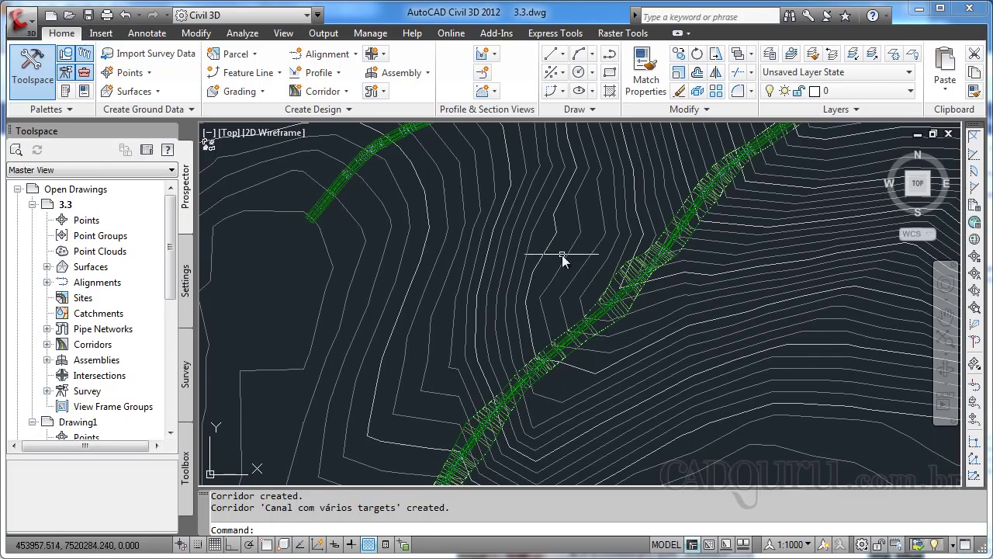
scroll(619, 277, up, 5)
scroll(618, 275, down, 3)
scroll(612, 290, down, 1)
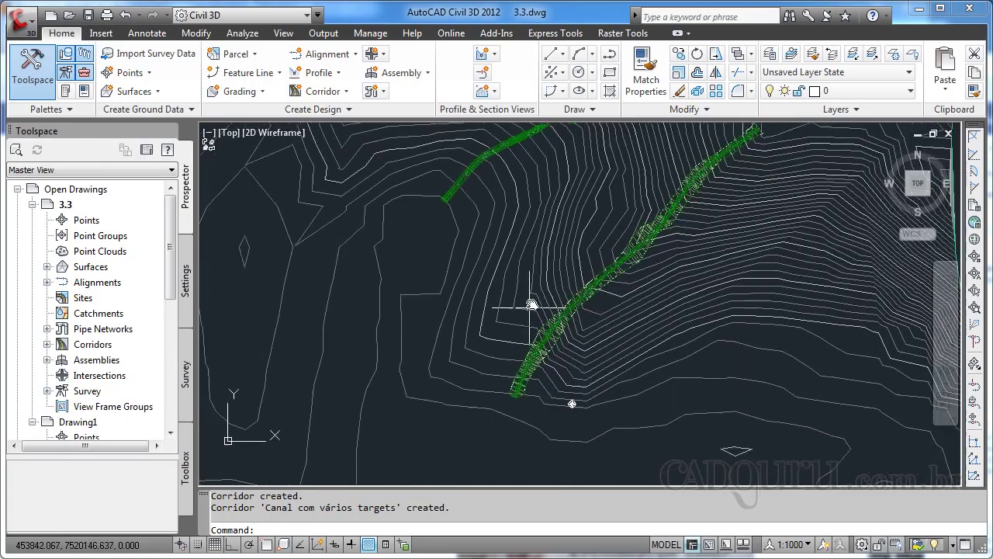
scroll(594, 304, up, 2)
scroll(543, 318, up, 1)
scroll(605, 381, down, 1)
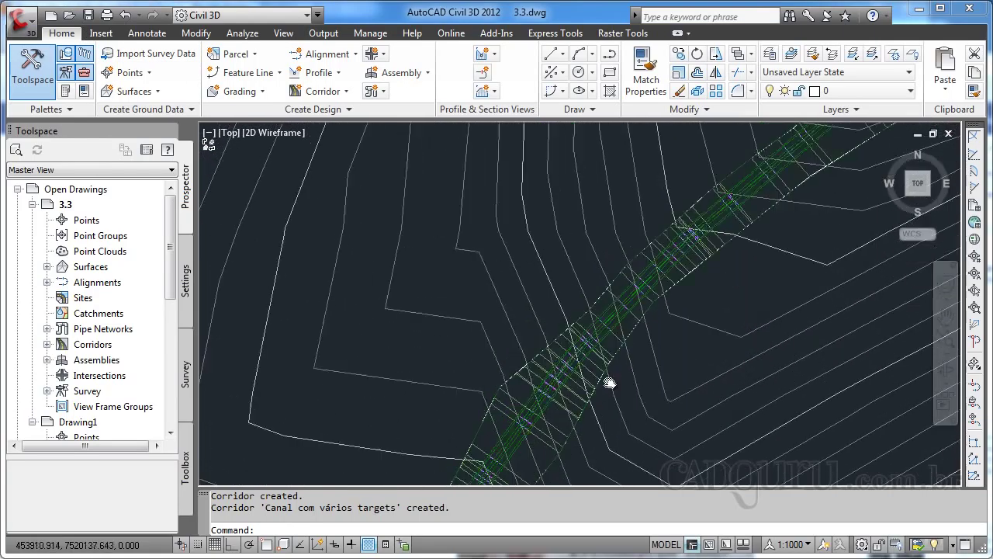
mouse_move(605, 381)
middle_down()
mouse_move(754, 281)
mouse_move(701, 409)
mouse_move(737, 313)
middle_up()
scroll(737, 314, down, 1)
scroll(738, 295, down, 1)
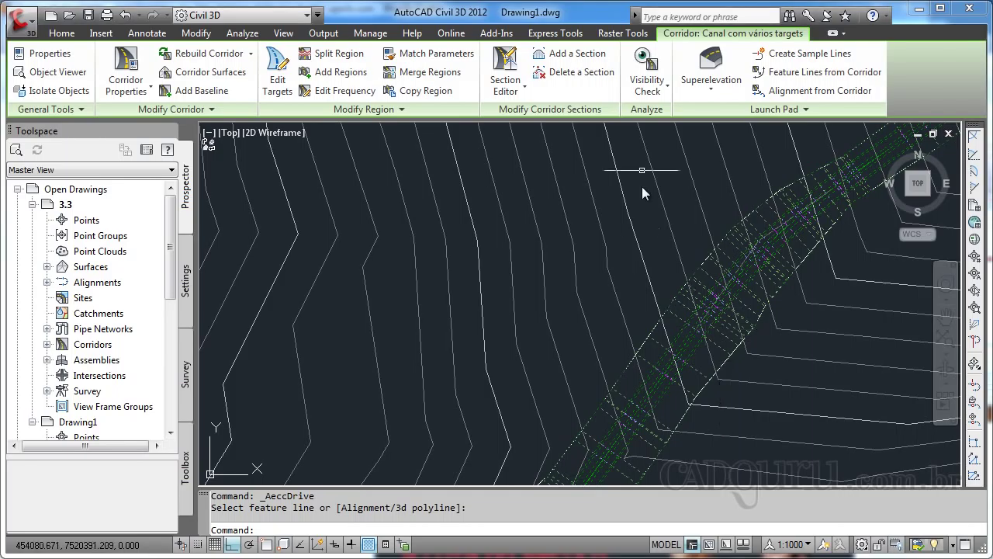
Drive the new corridor along feature line CANAL_TOPO in the 3dWireframe visual style
click(646, 85)
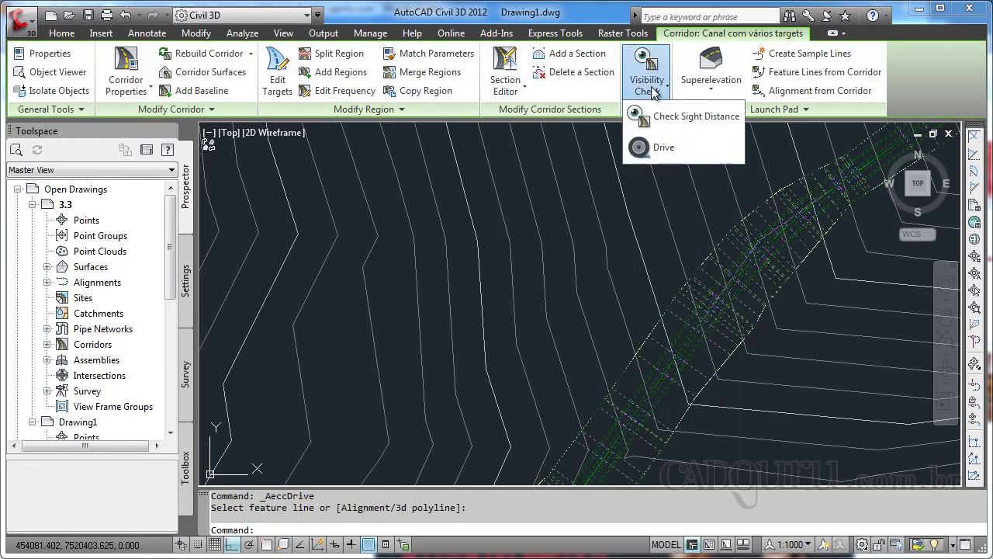
click(664, 148)
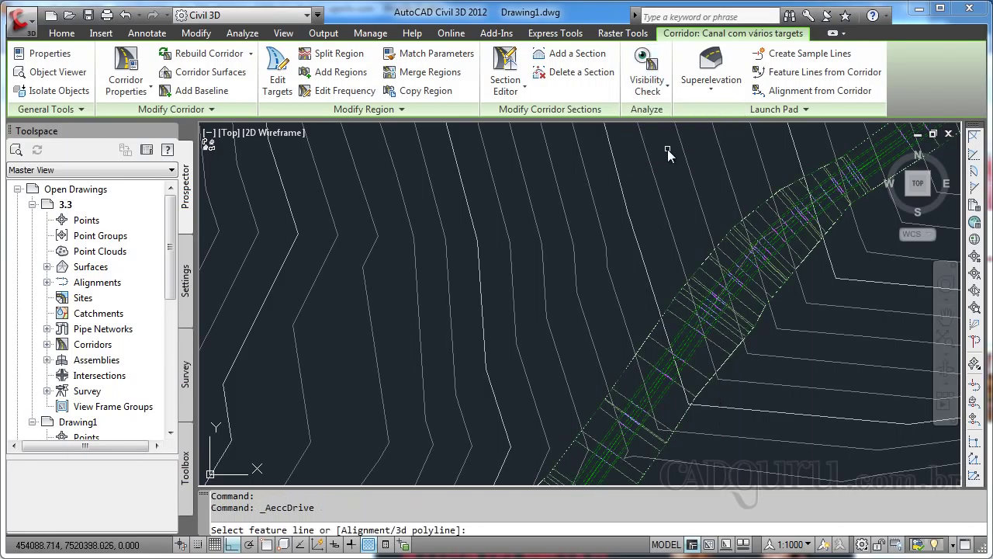
click(691, 354)
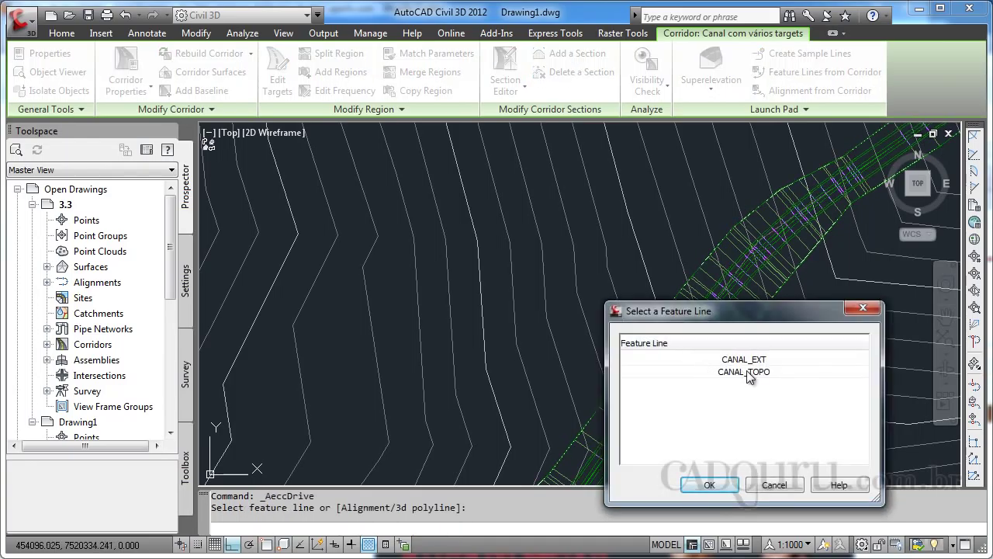
click(746, 372)
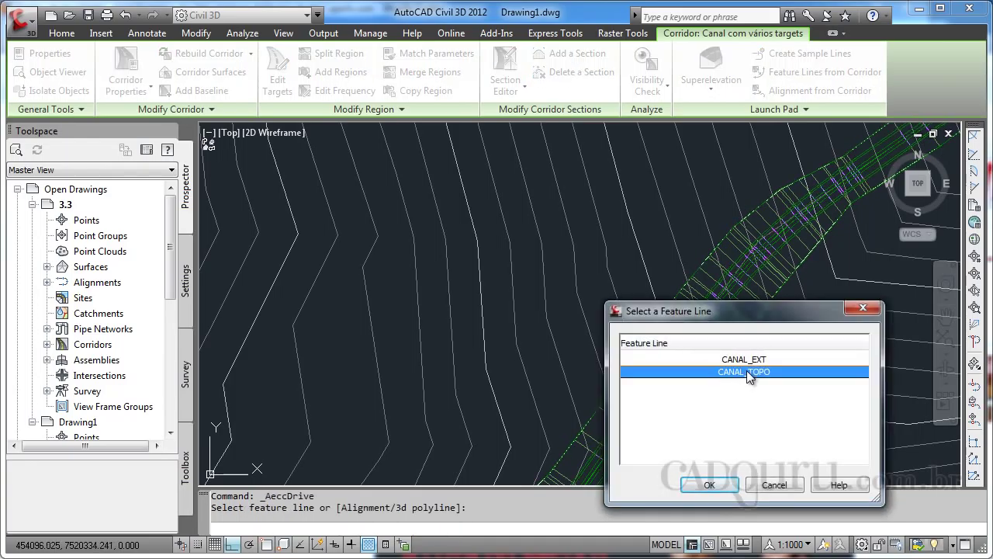
click(726, 483)
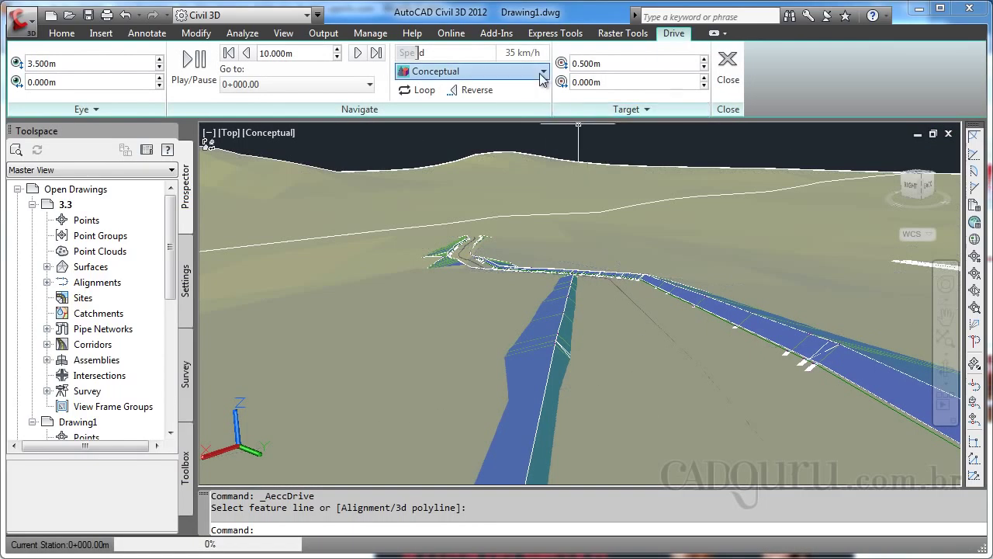
click(511, 72)
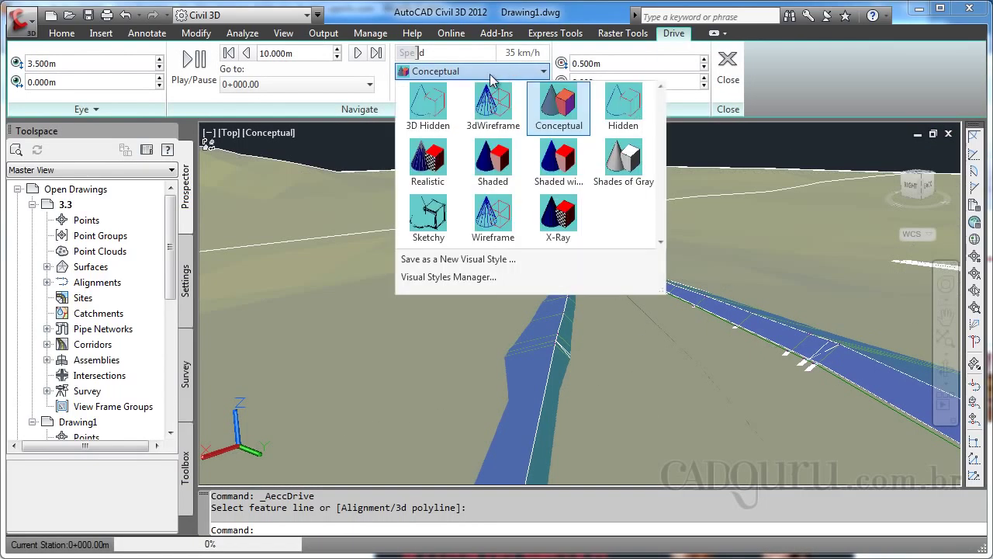
click(491, 155)
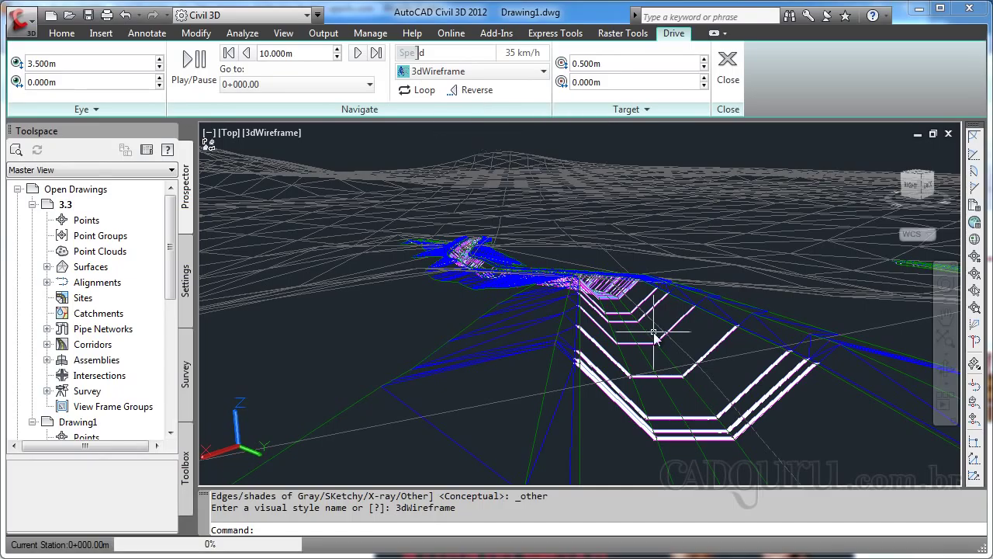
Start Drive playback so the 3D wireframe view travels along the new canal corridor
click(194, 74)
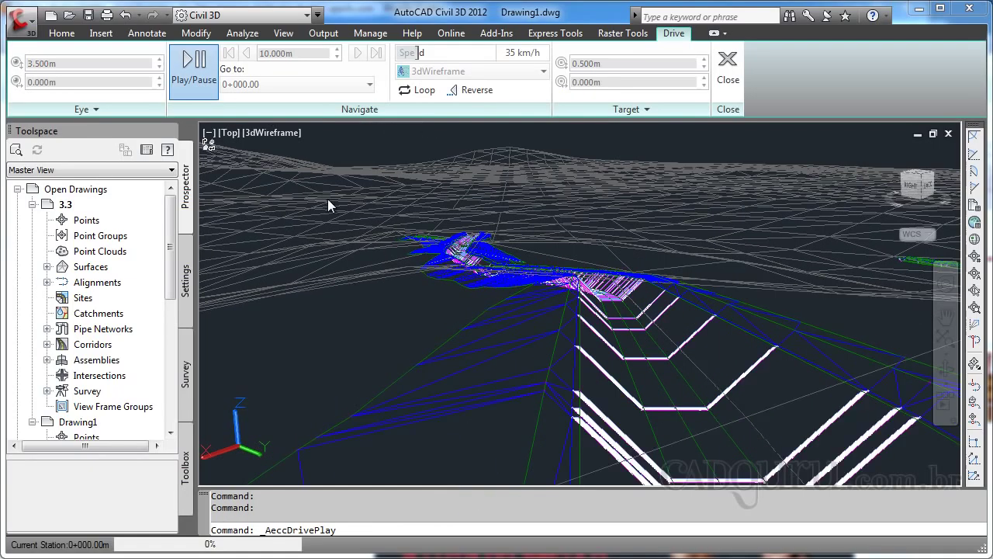